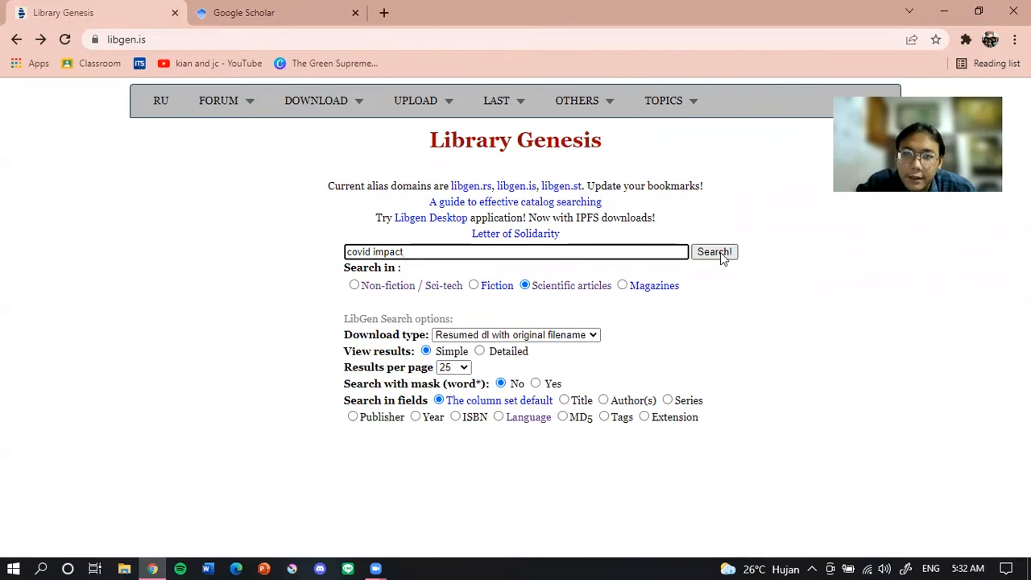
# - Search the scientific articles on Library Genesis for "covid impact" and look through the results
pyautogui.click(534, 292)
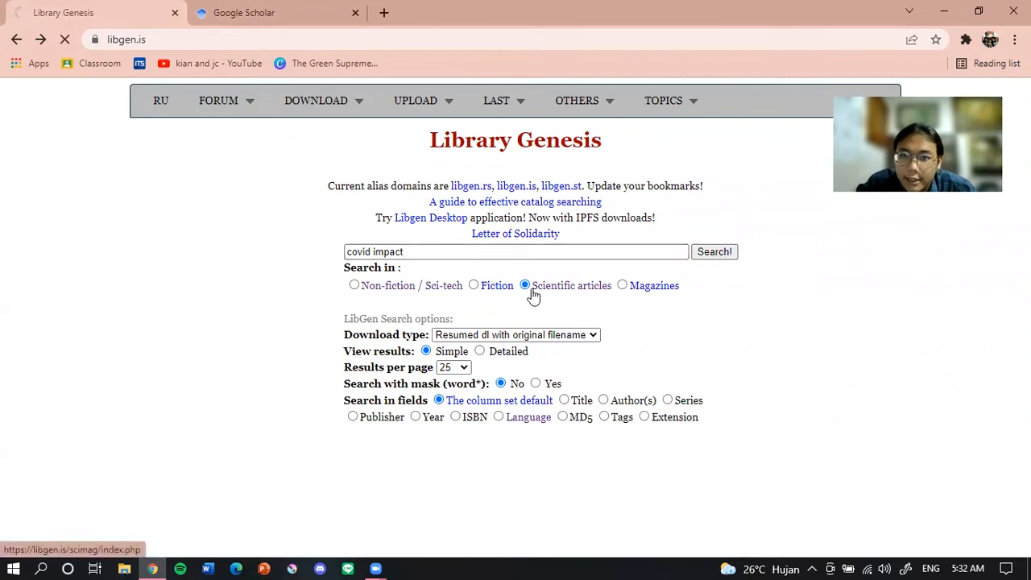
pyautogui.click(16, 38)
pyautogui.click(715, 252)
pyautogui.scroll(-1, 717, 262)
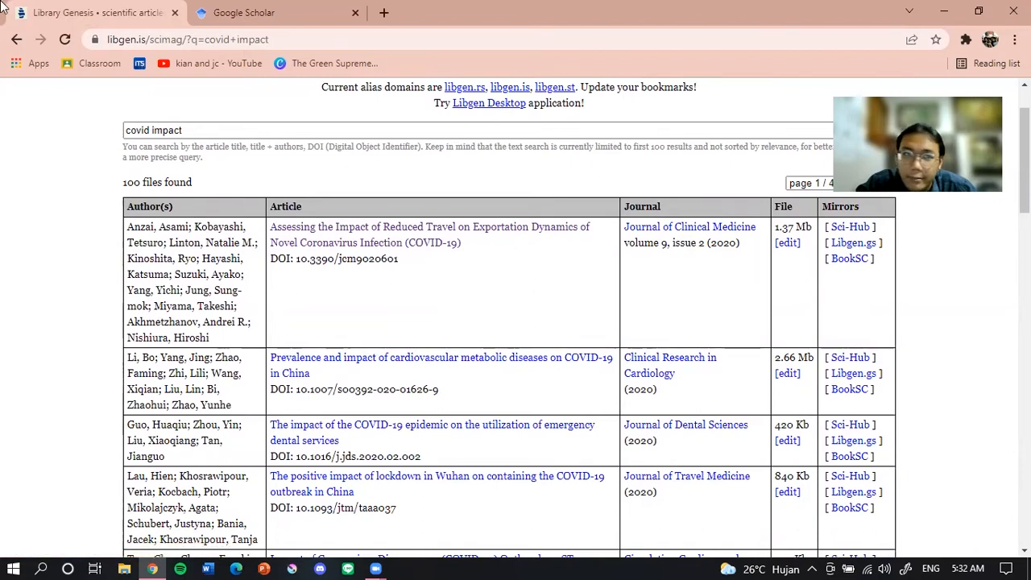
# - Switch to Google Scholar and search for "dampak pandemi di indonesia"
pyautogui.click(245, 12)
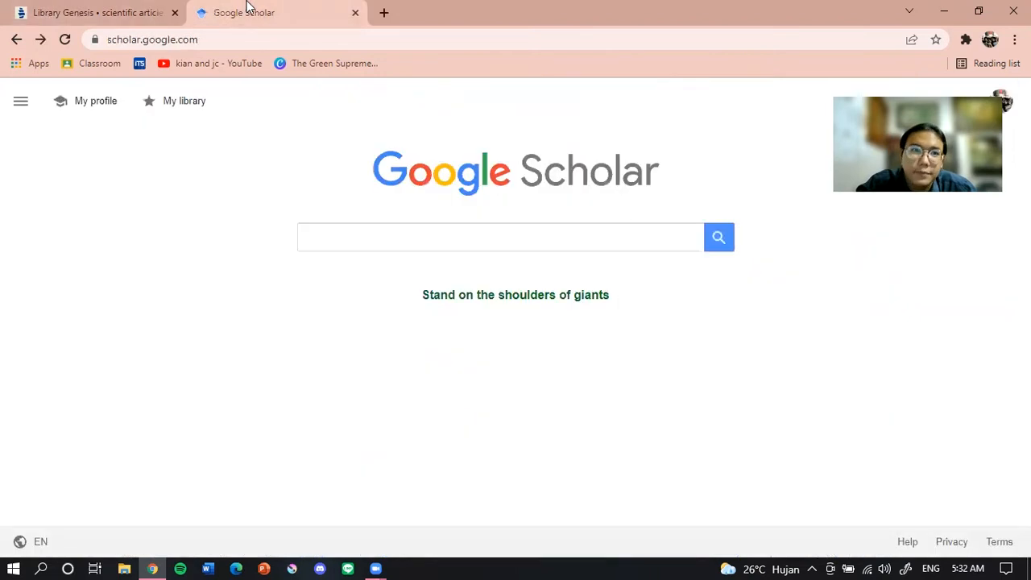
pyautogui.click(525, 240)
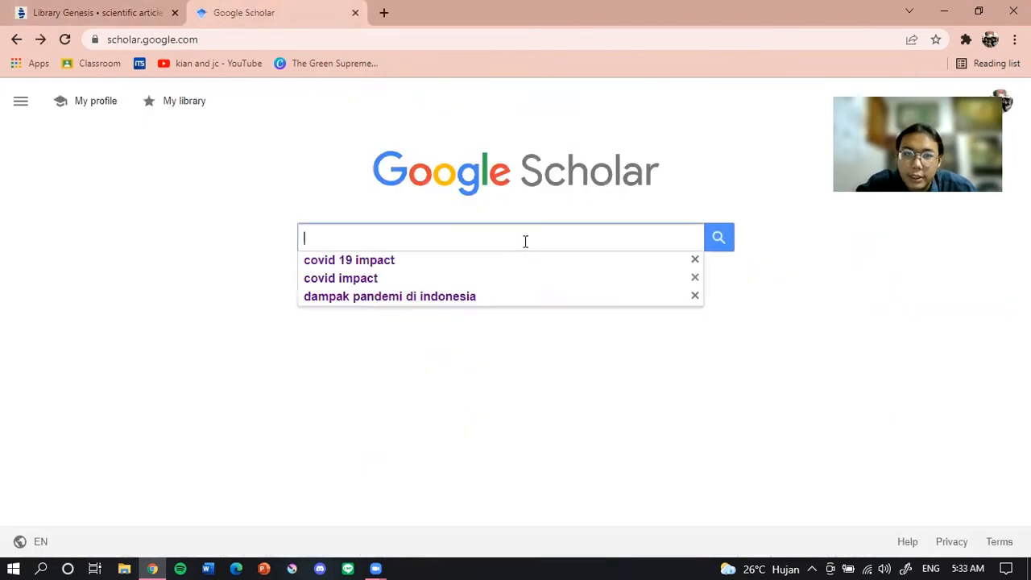
pyautogui.click(485, 301)
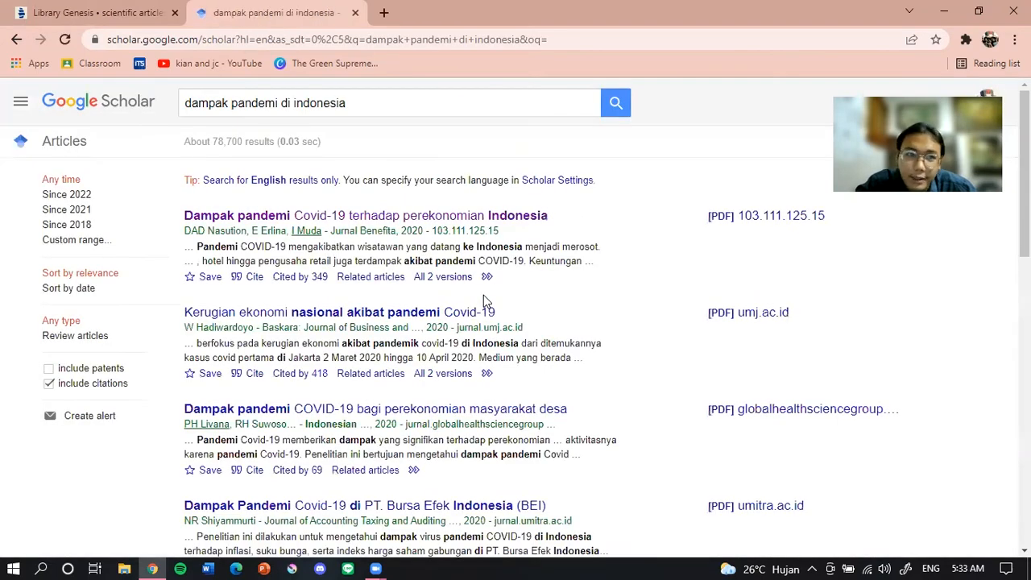
# - Open the article "Dampak pandemi Covid-19 terhadap perekonomian Indonesia" and read its abstract
pyautogui.click(499, 214)
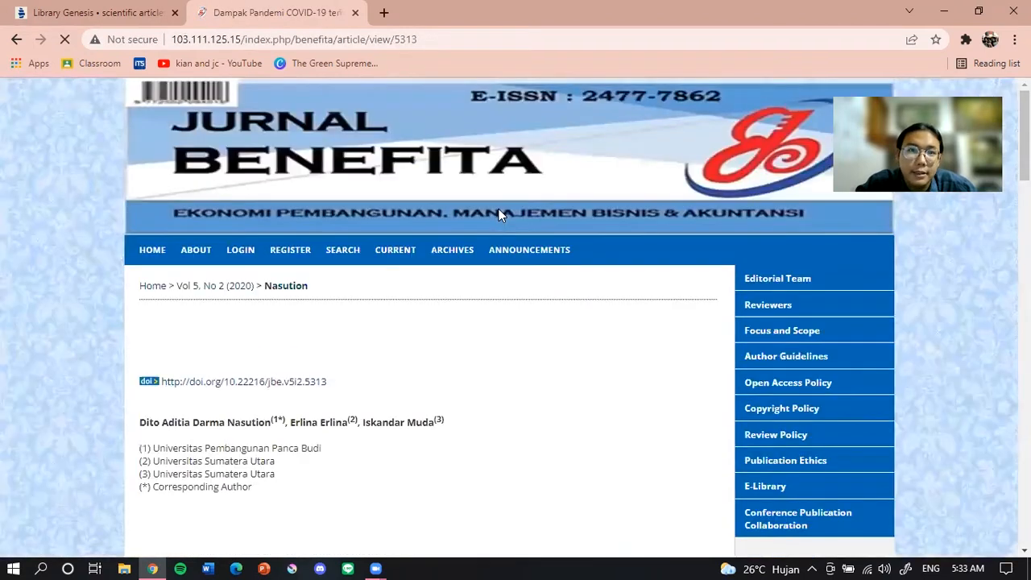
pyautogui.scroll(-3, 499, 215)
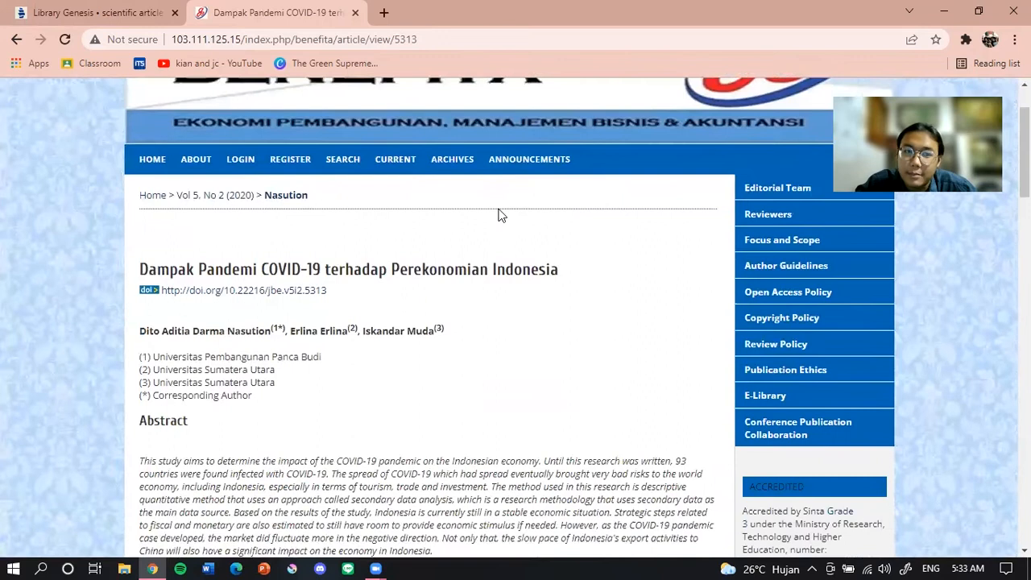
pyautogui.scroll(-1, 499, 214)
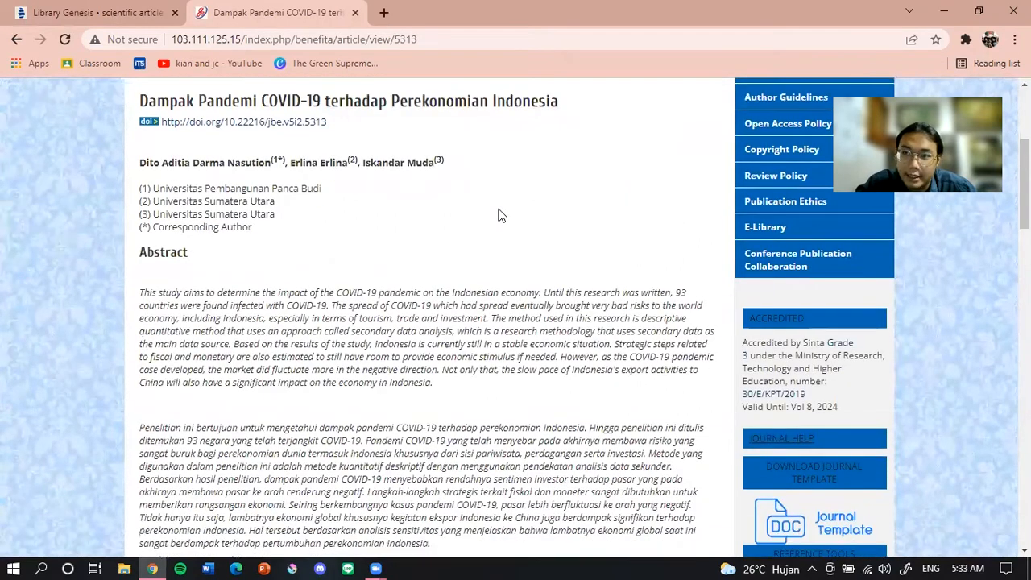
pyautogui.scroll(4, 499, 214)
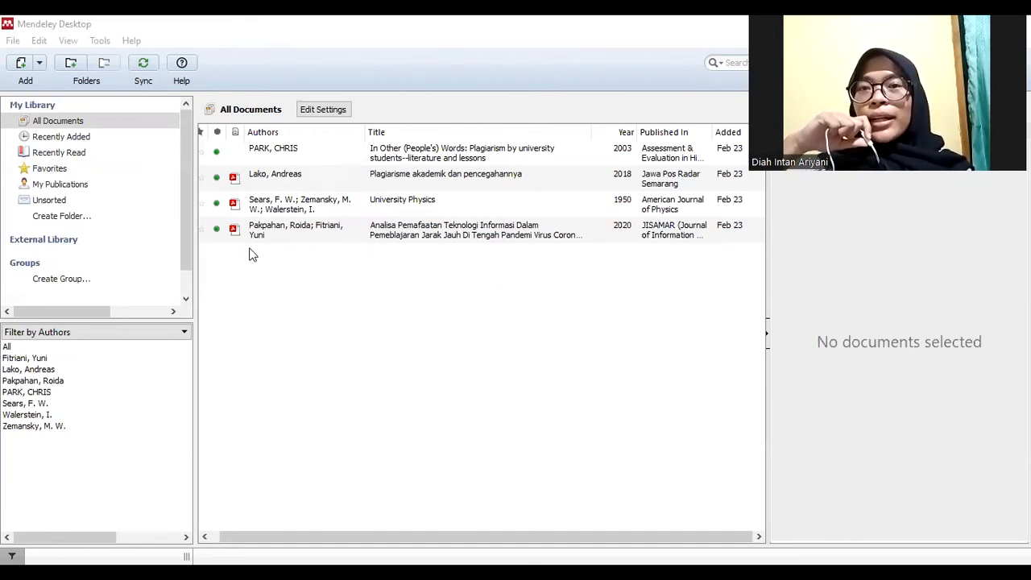
# - Open a blank manual entry form for a new document in Mendeley Desktop and review its fields
pyautogui.click(38, 65)
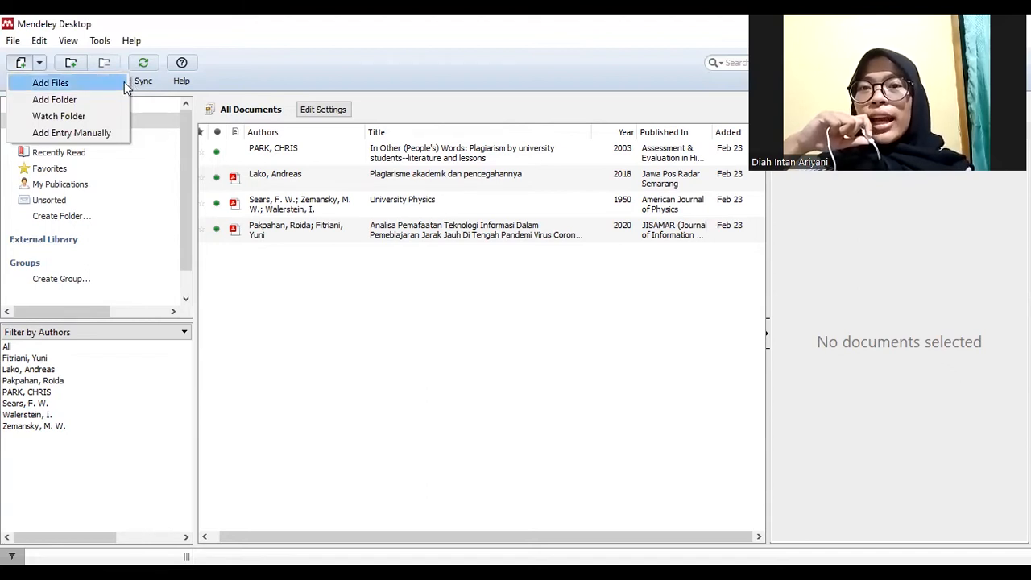
pyautogui.click(117, 138)
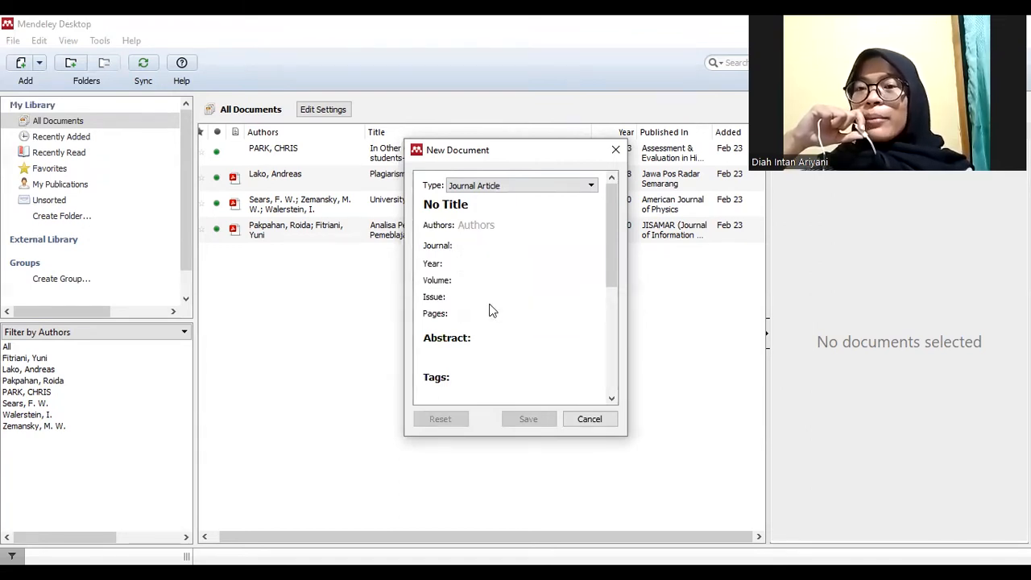
pyautogui.scroll(-1, 494, 318)
pyautogui.scroll(-4, 494, 322)
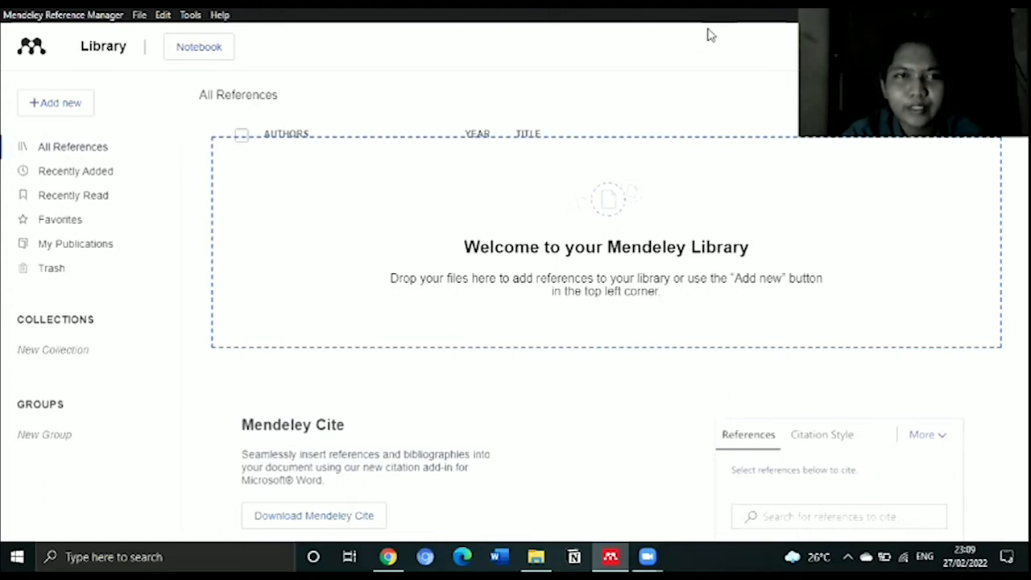
# - Add the PDF "Jurnal 1" from the Downloads folder to the Mendeley Reference Manager library
pyautogui.click(69, 109)
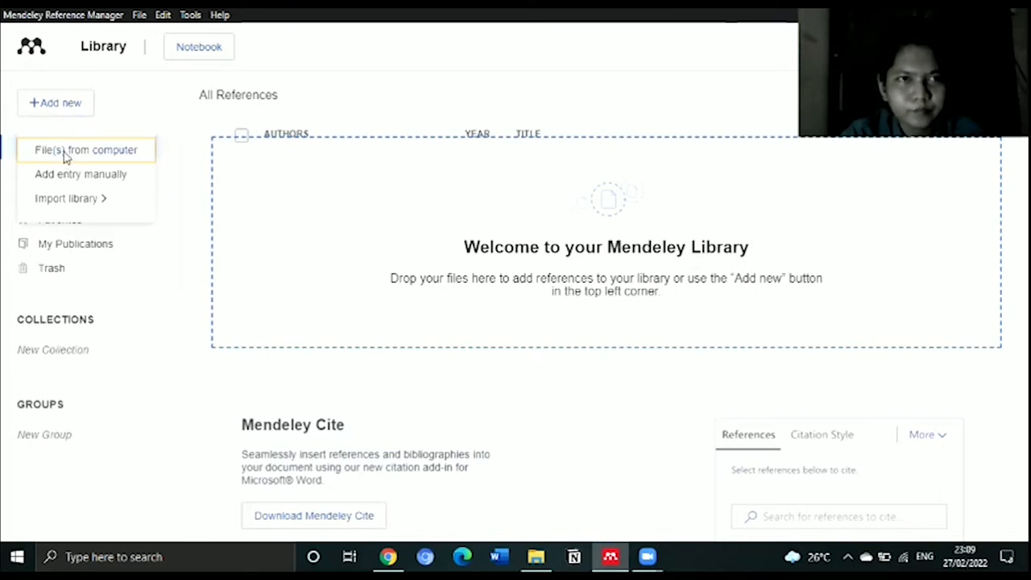
pyautogui.click(63, 153)
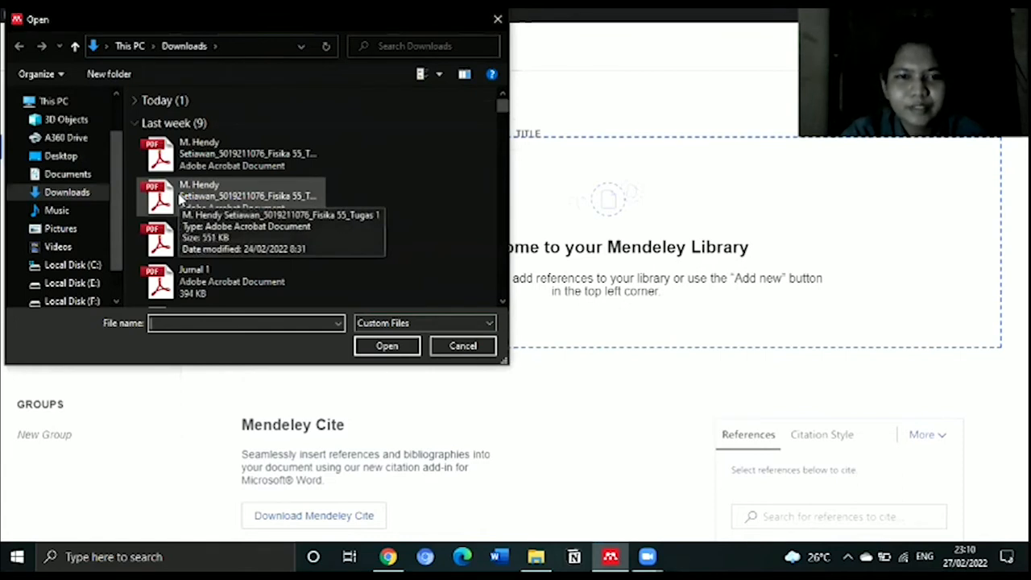
pyautogui.click(195, 274)
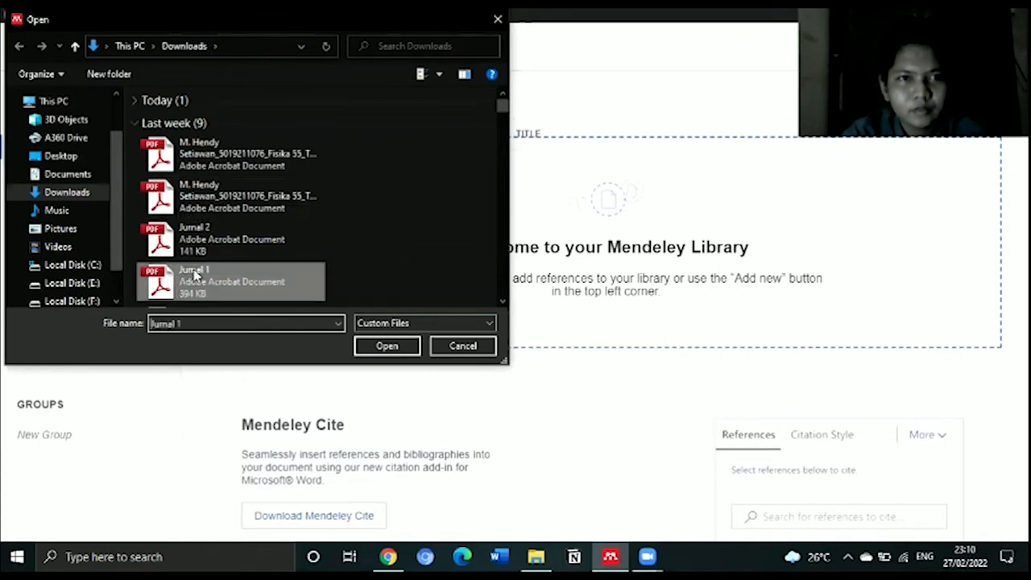
pyautogui.click(384, 348)
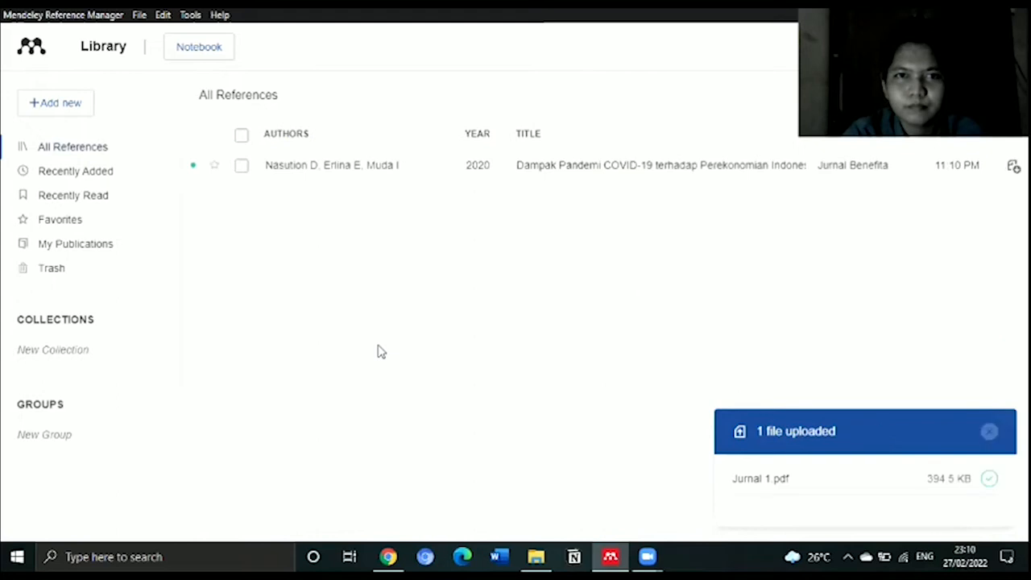
# - Review the bibliographic details of the "Dampak Pandemi COVID-19 terhadap Perekonomian Indonesia" reference and close them
pyautogui.click(364, 171)
pyautogui.scroll(-5, 875, 226)
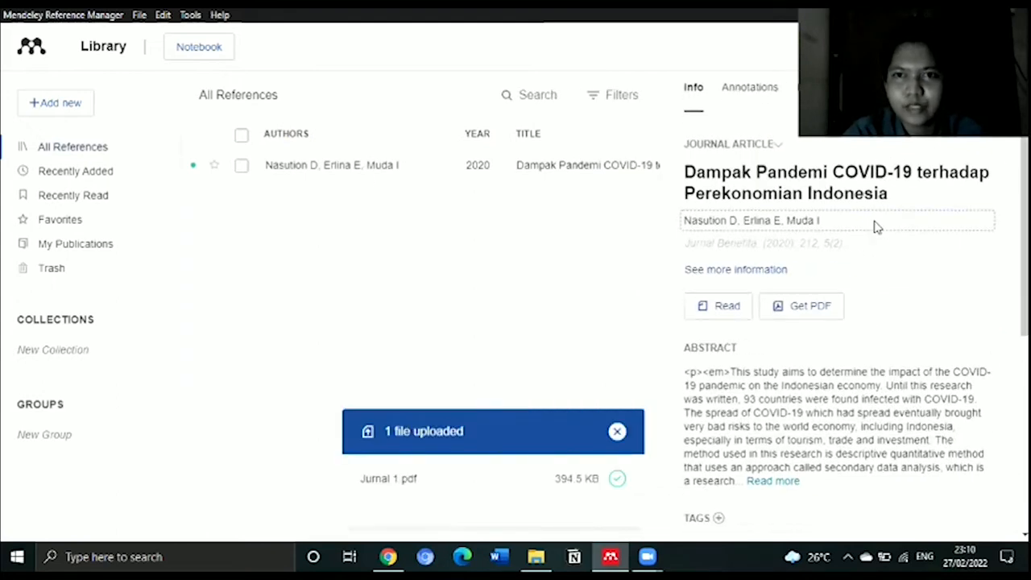
pyautogui.scroll(4, 876, 226)
pyautogui.scroll(1, 876, 227)
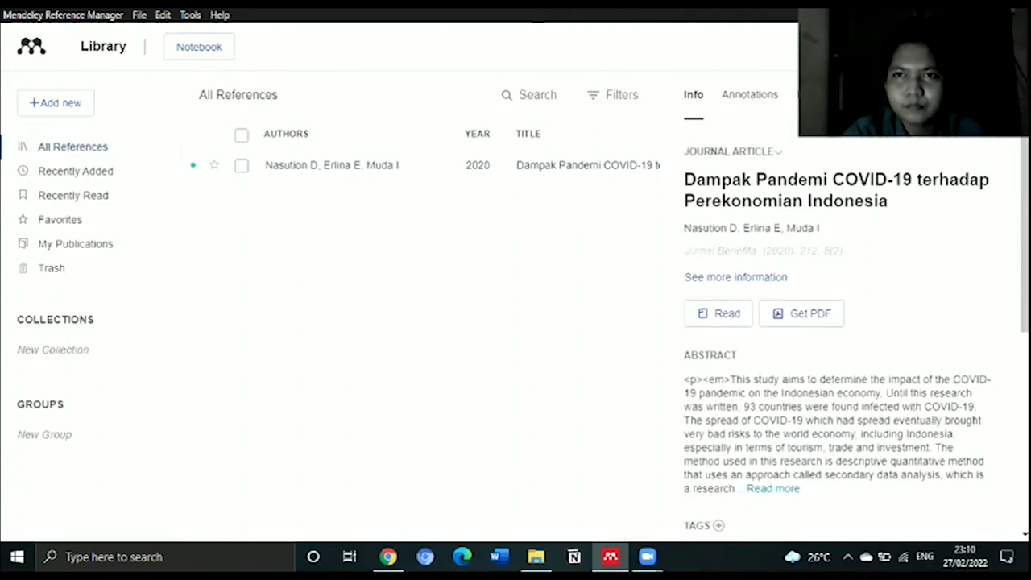
pyautogui.click(964, 143)
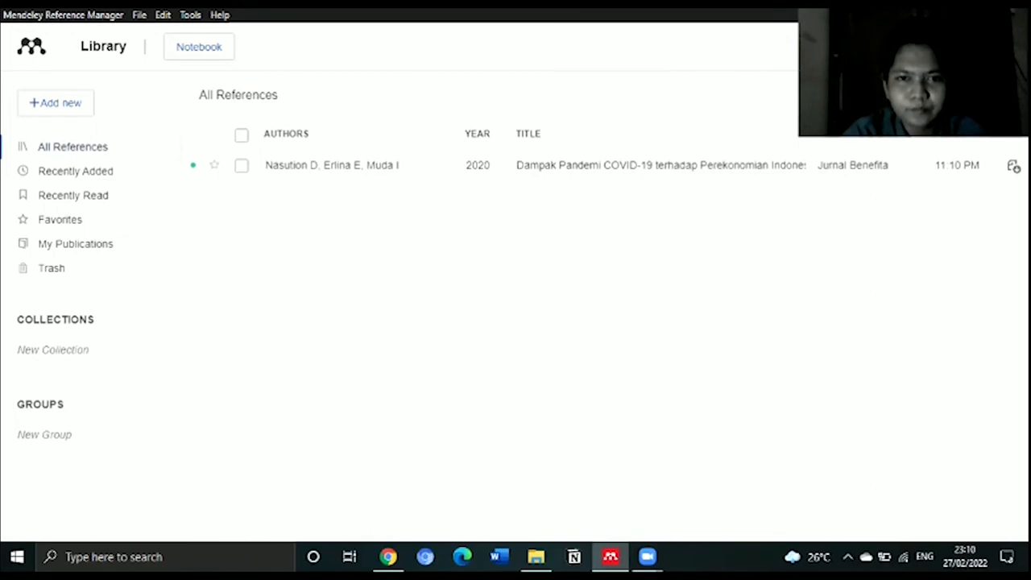
# - Add the PDF "Jurnal 2" to the Mendeley library directly from the Downloads folder in File Explorer
pyautogui.click(535, 556)
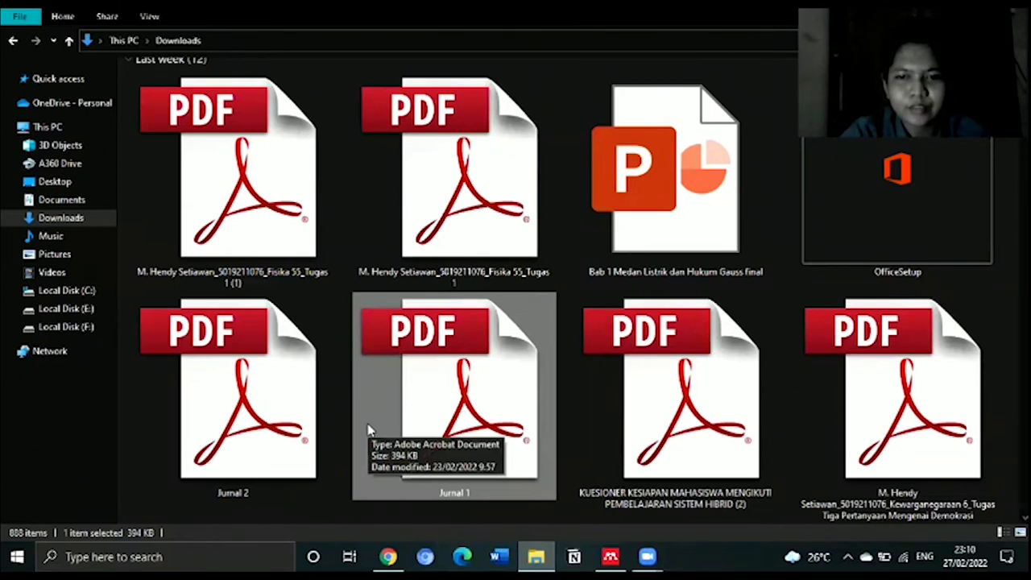
pyautogui.moveTo(273, 415); pyautogui.dragTo(562, 298)
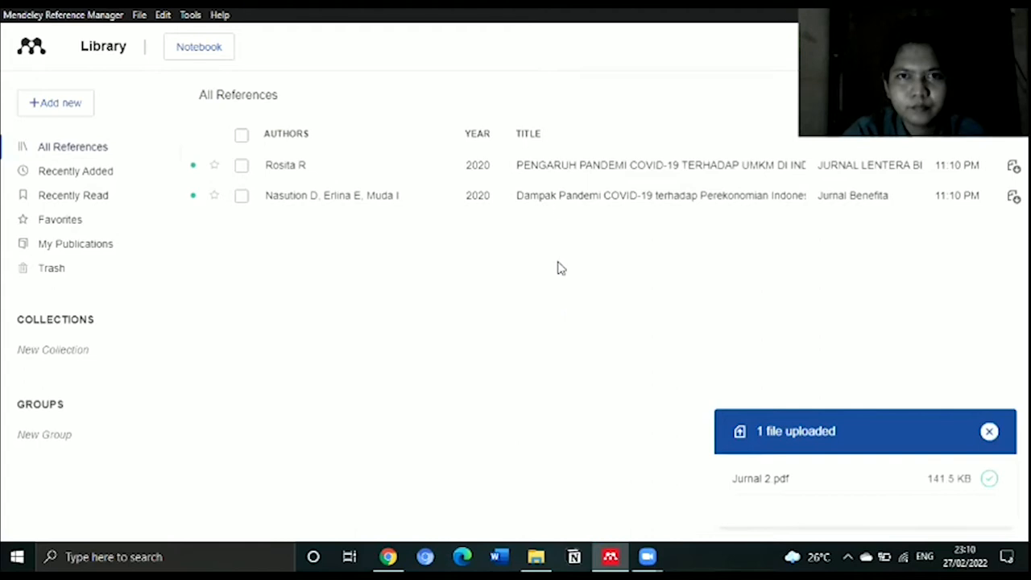
# - Examine the details of both imported references, first the Jurnal Benefita article and after it the one on UMKM
pyautogui.click(562, 205)
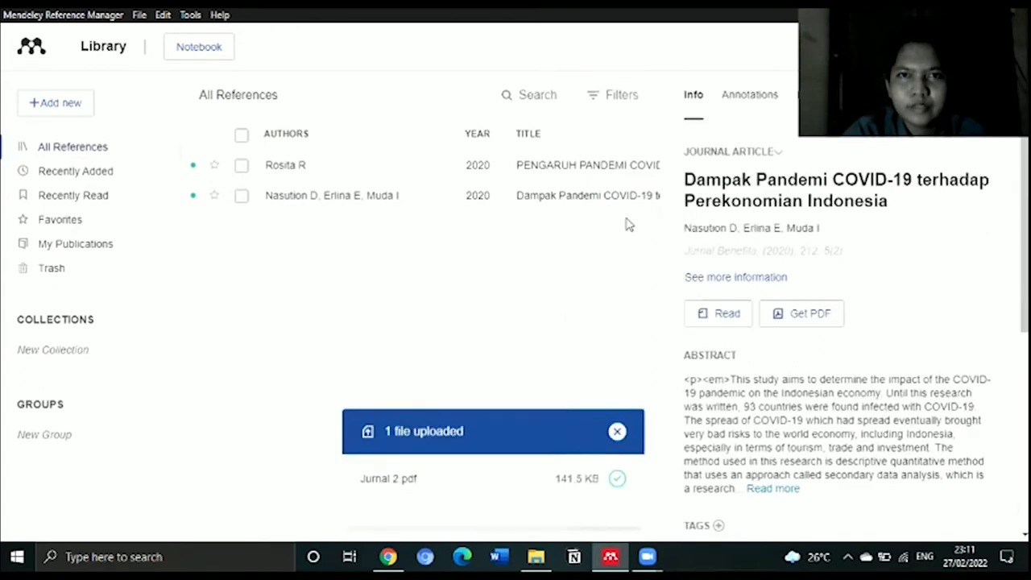
pyautogui.scroll(-5, 864, 238)
pyautogui.scroll(5, 867, 237)
pyautogui.scroll(-5, 866, 238)
pyautogui.scroll(5, 867, 238)
pyautogui.click(591, 166)
pyautogui.scroll(-5, 932, 218)
pyautogui.scroll(5, 934, 218)
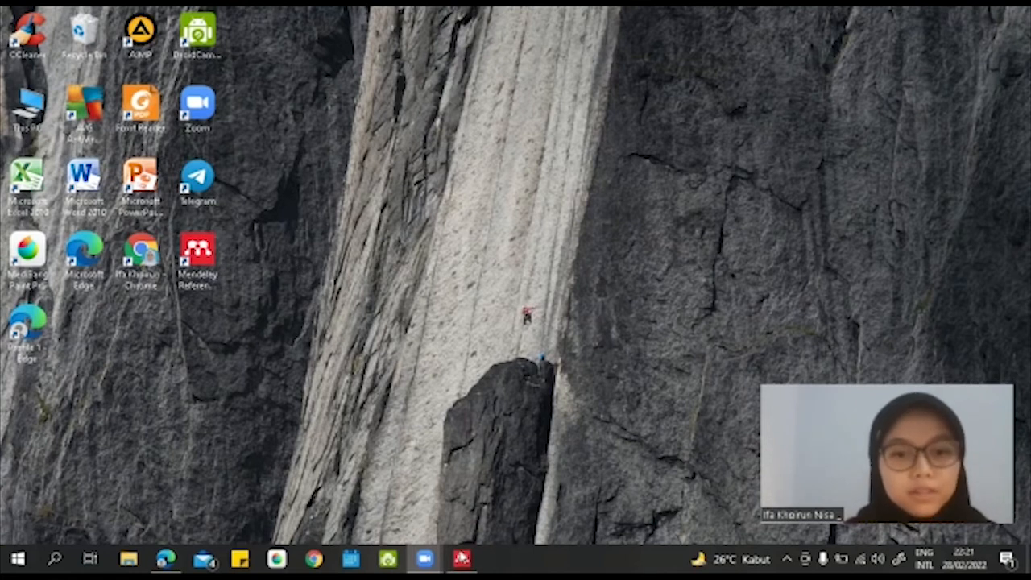
# - Open the Mendeley Web Importer installation page from Mendeley Reference Manager and look over its description
pyautogui.moveTo(463, 557)
pyautogui.click(450, 477)
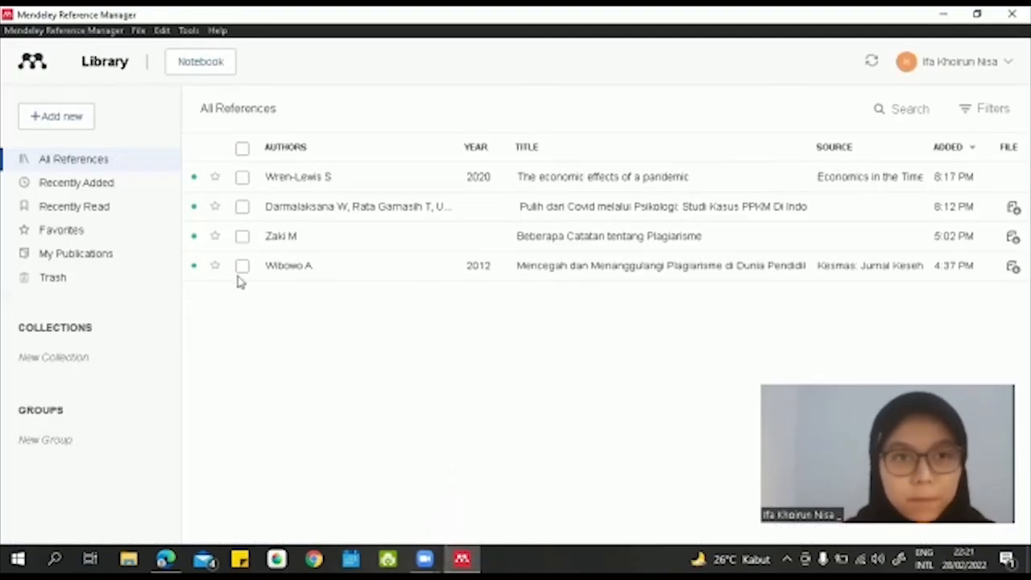
pyautogui.click(189, 32)
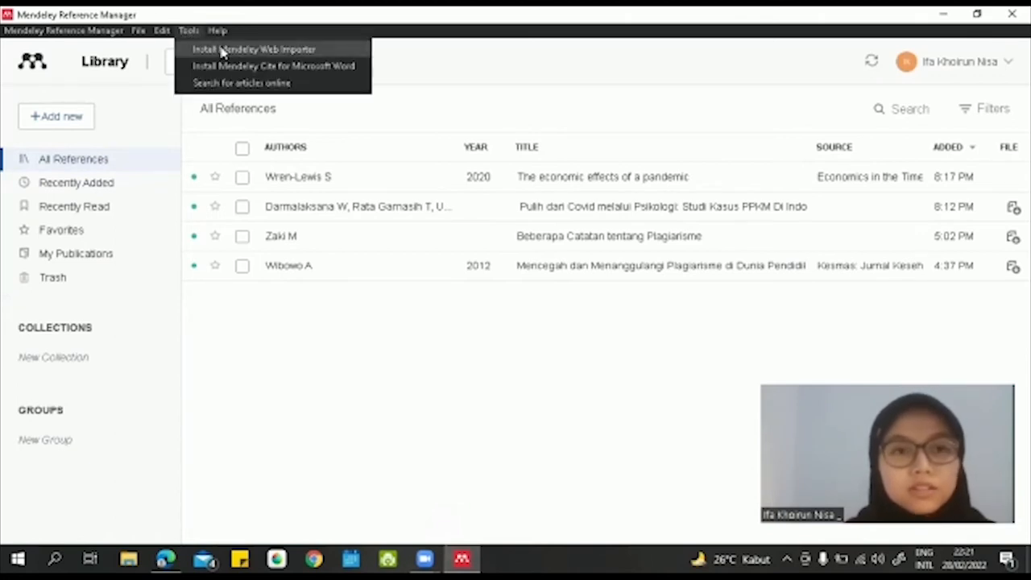
pyautogui.click(292, 51)
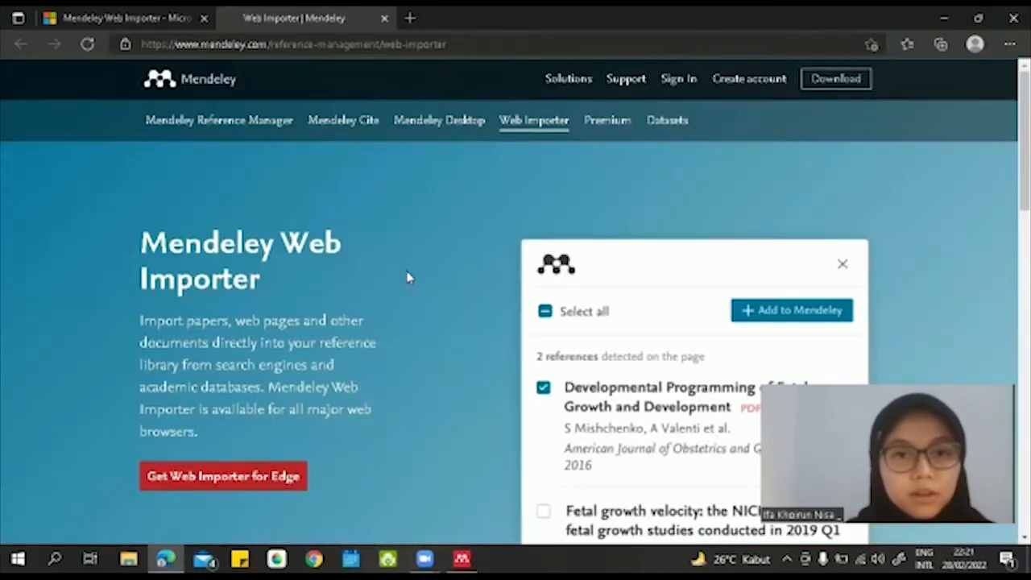
pyautogui.scroll(-2, 407, 278)
pyautogui.scroll(1, 339, 287)
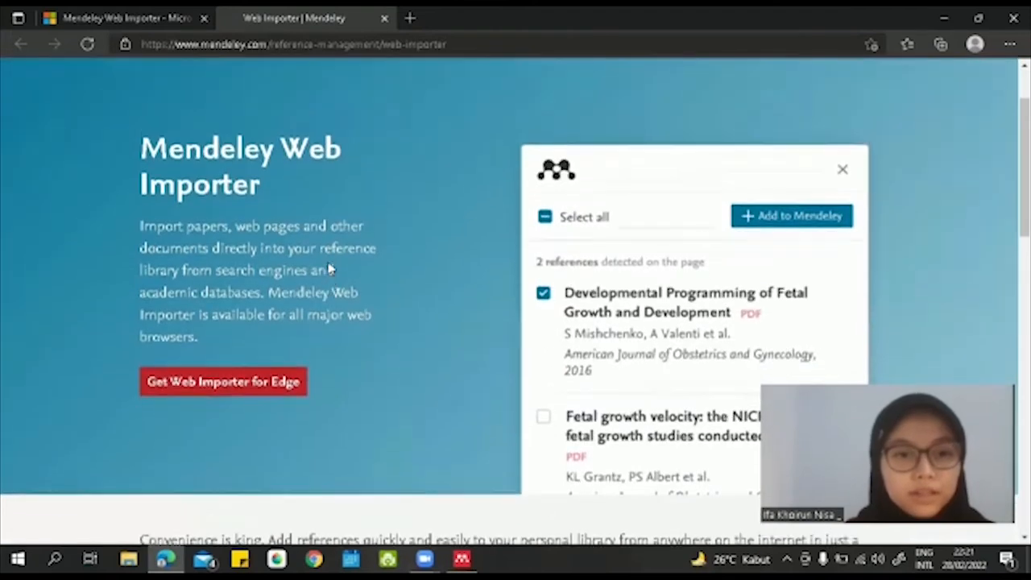
pyautogui.scroll(1, 331, 266)
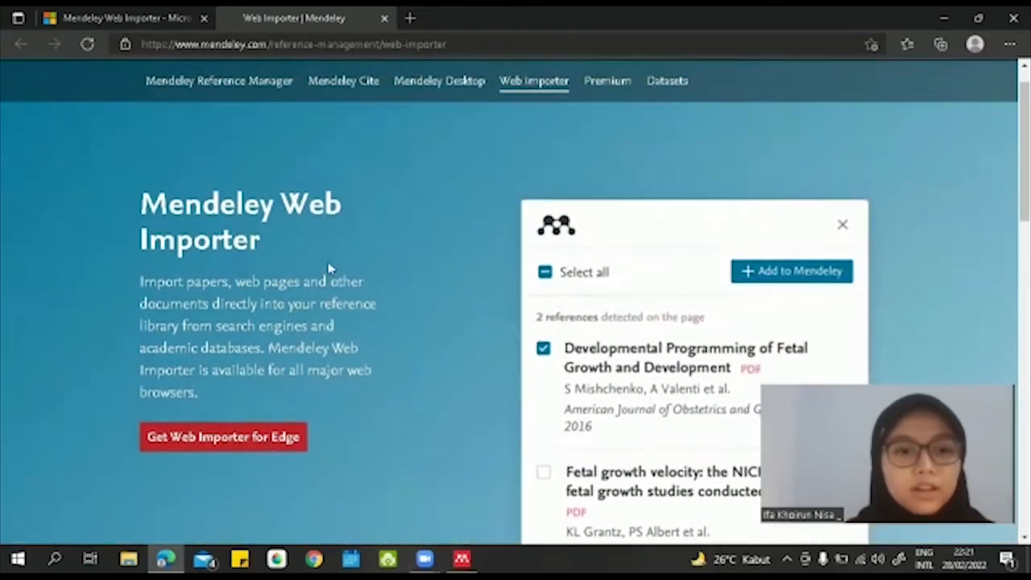
# - Install the Mendeley Web Importer extension for Microsoft Edge
pyautogui.click(222, 443)
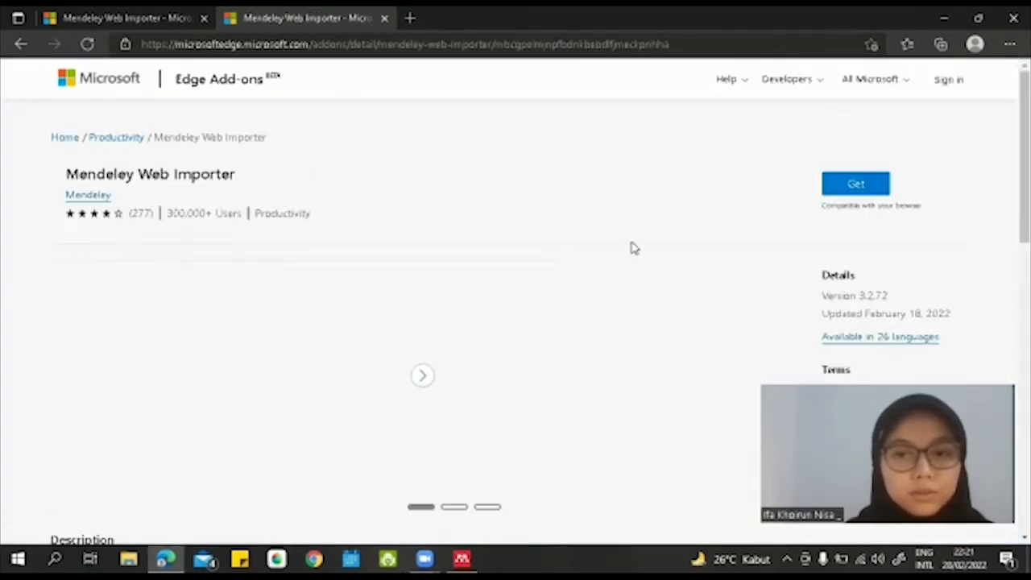
pyautogui.click(866, 192)
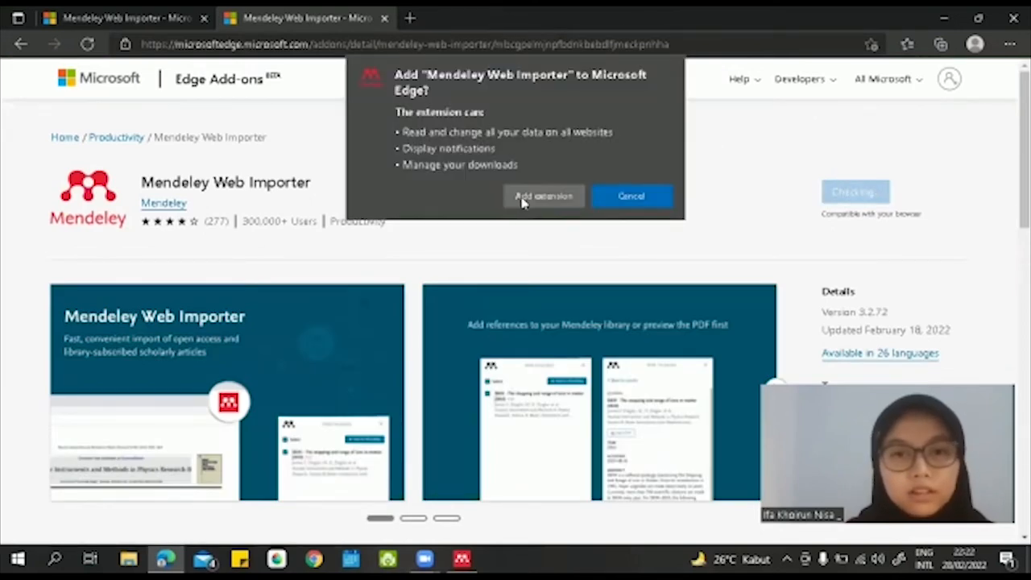
pyautogui.click(541, 195)
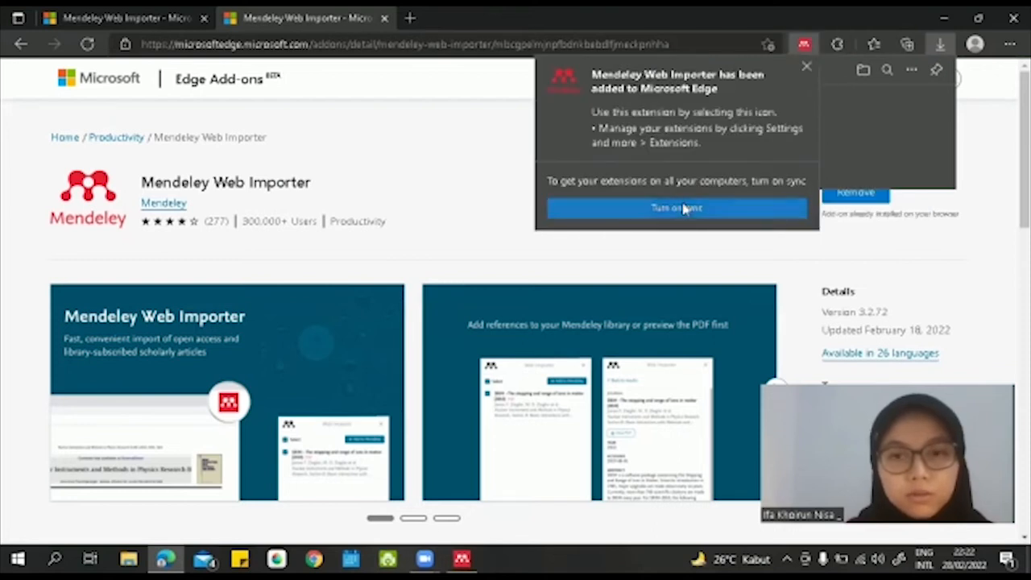
# - Try to turn on sync for the browser extensions and open the Mendeley Web Importer extension
pyautogui.click(683, 208)
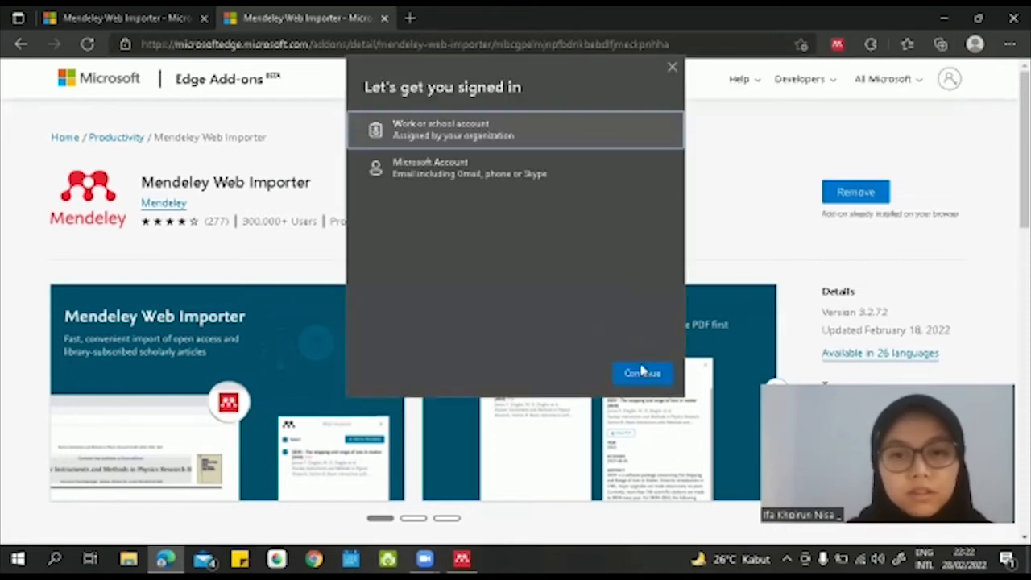
pyautogui.click(642, 379)
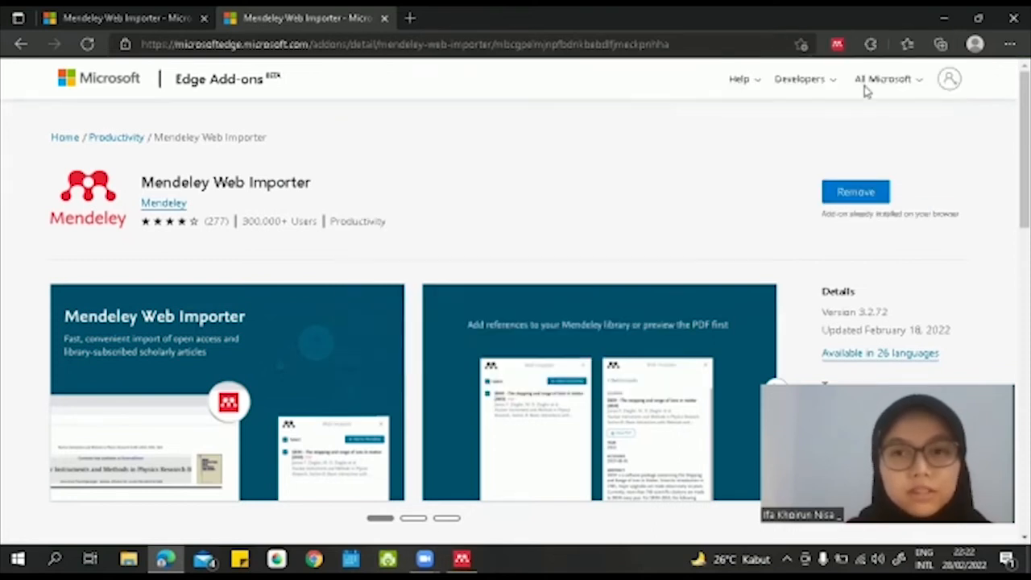
pyautogui.click(838, 44)
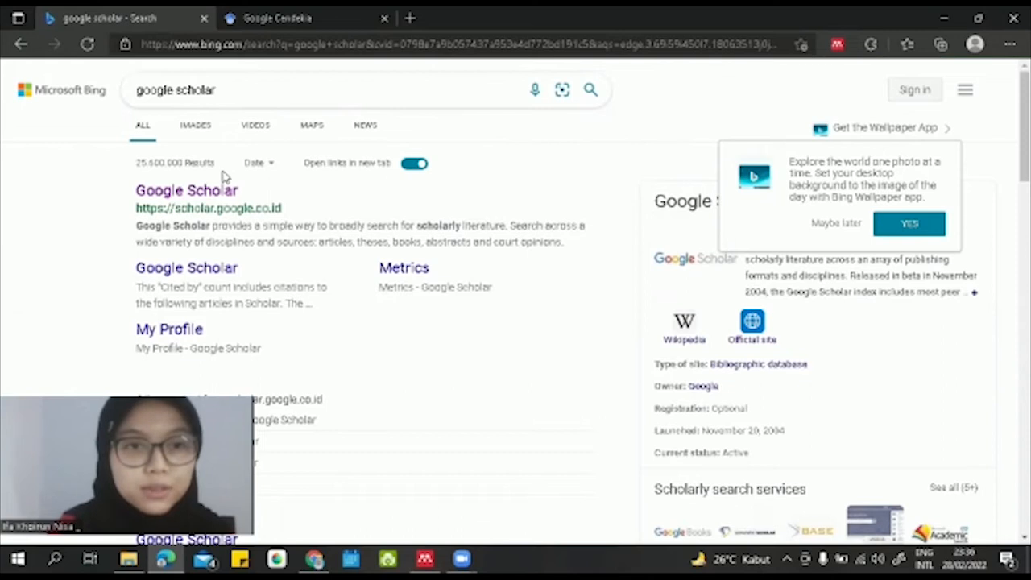
# - Open Google Scholar from the search results and search it for 'dampak dari ppkm'
pyautogui.click(180, 193)
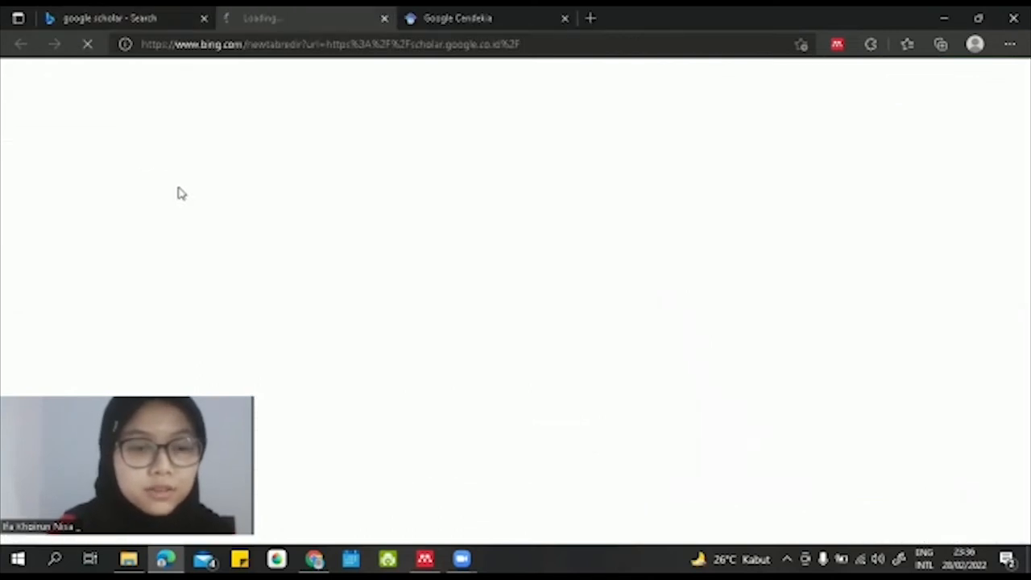
pyautogui.click(387, 218)
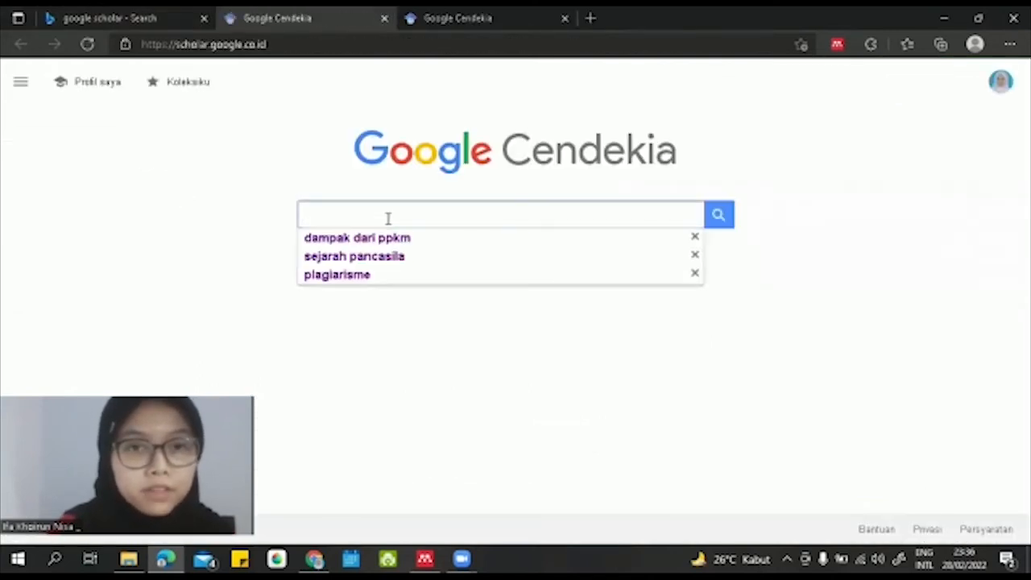
pyautogui.click(395, 240)
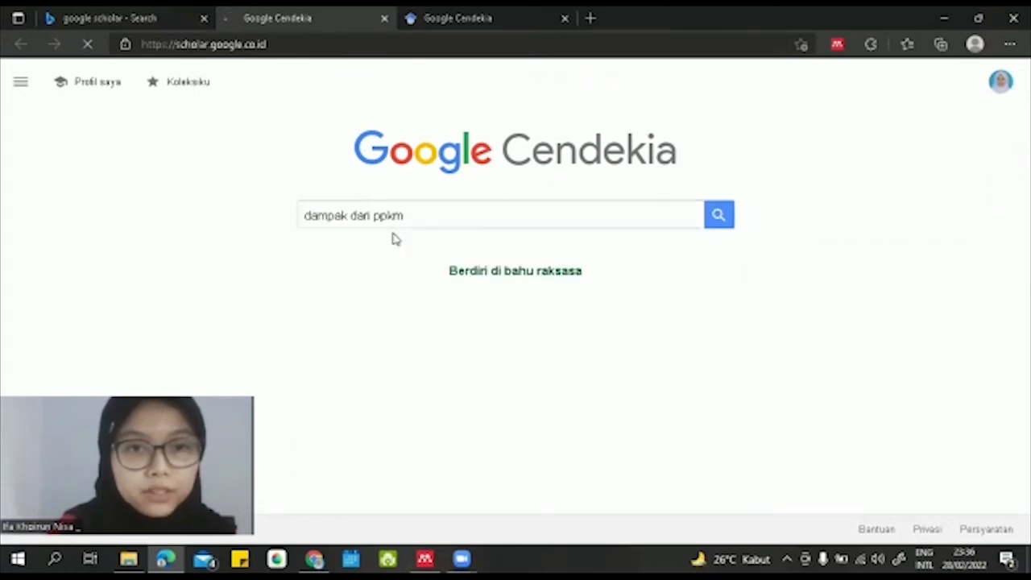
# - Open the uinsgd.ac.id PDF of the article on recovering from Covid through psychology, a PPKM case study in Indonesia
pyautogui.scroll(-2, 725, 294)
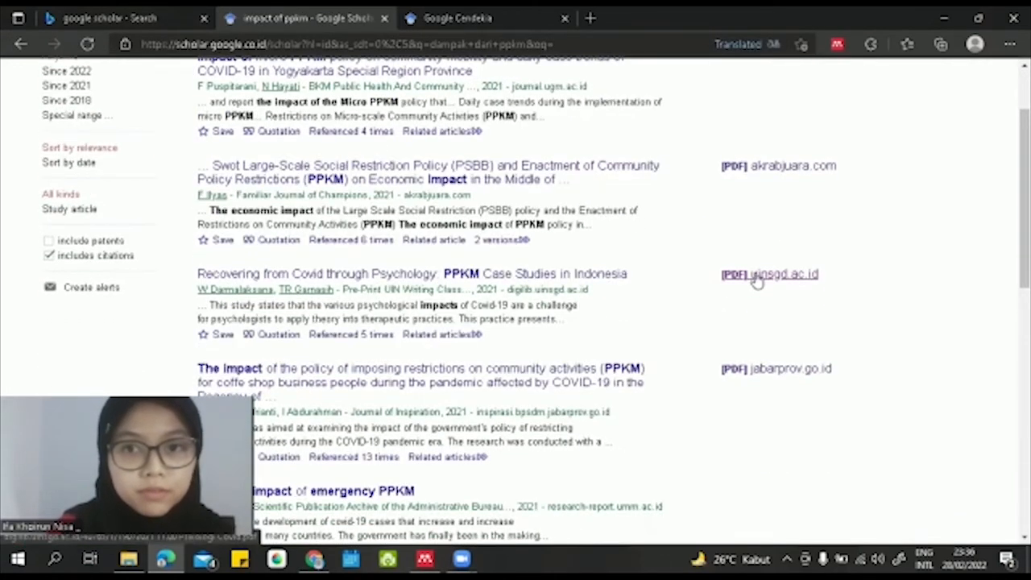
pyautogui.click(754, 275)
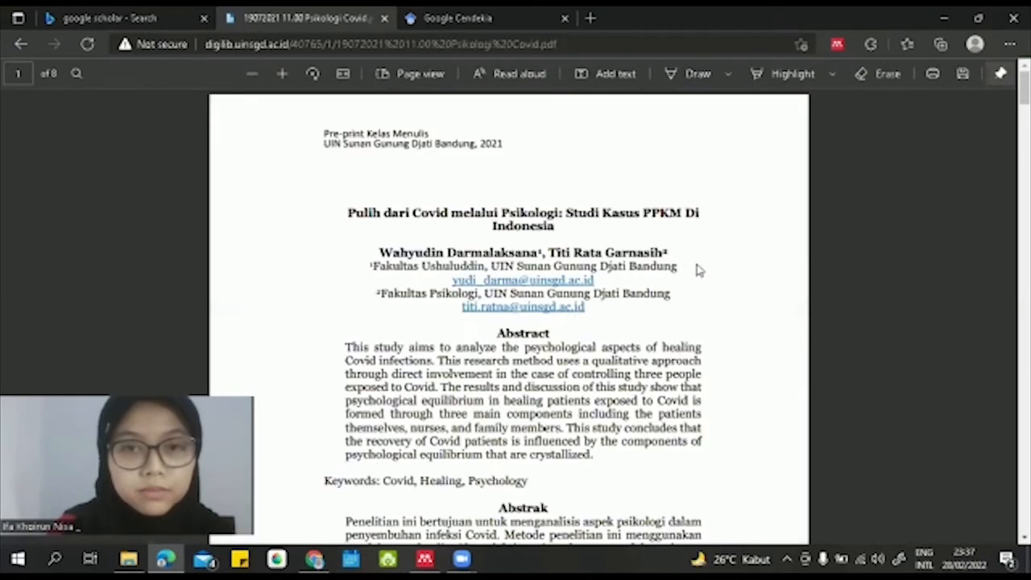
pyautogui.scroll(-1, 699, 270)
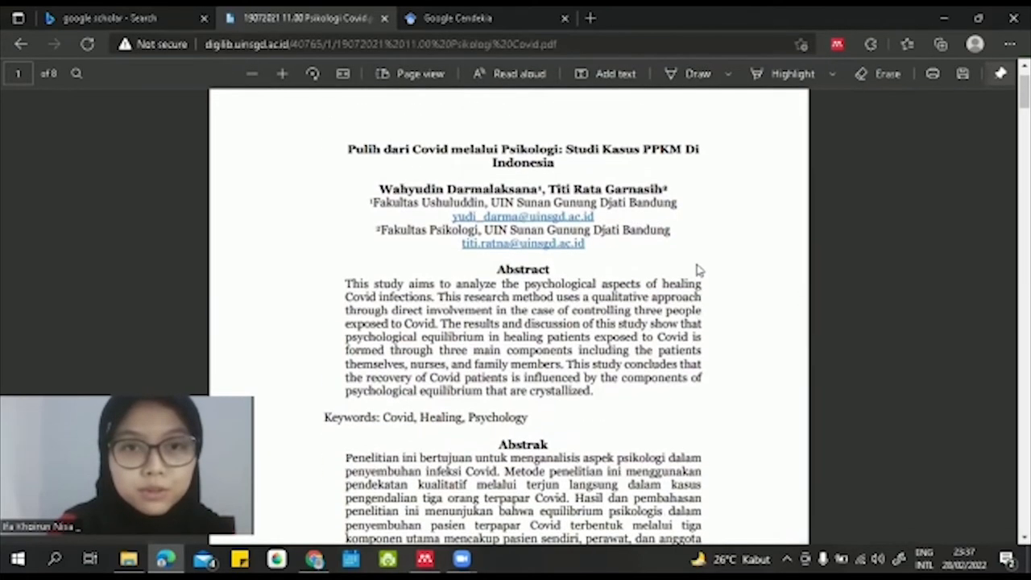
# - Add the journal article 'Pulih dari Covid melalui Psikologi: Studi Kasus PPKM Di Indonesia' to Mendeley with the Web Importer and switch to Mendeley Reference Manager
pyautogui.click(836, 46)
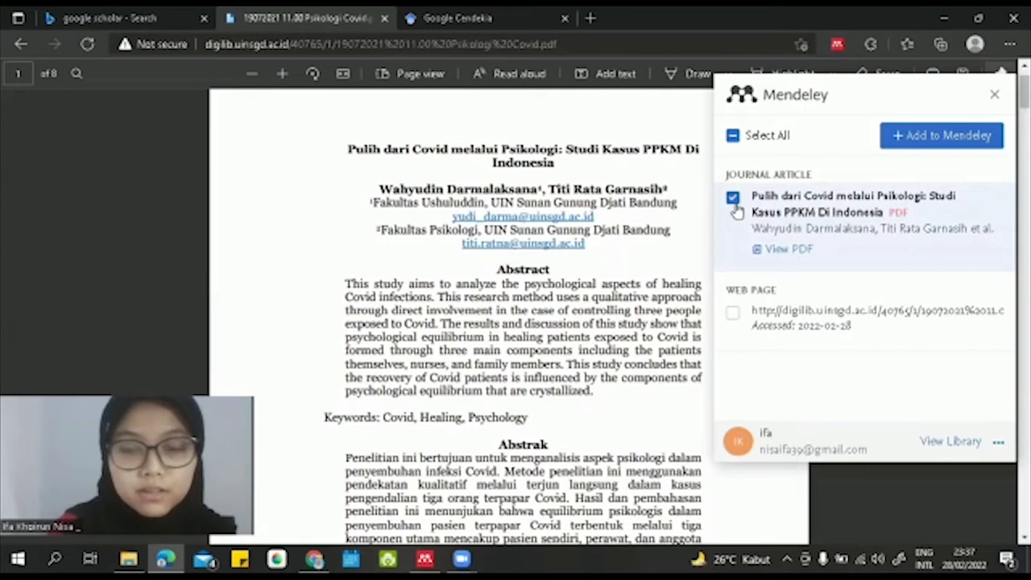
pyautogui.click(949, 138)
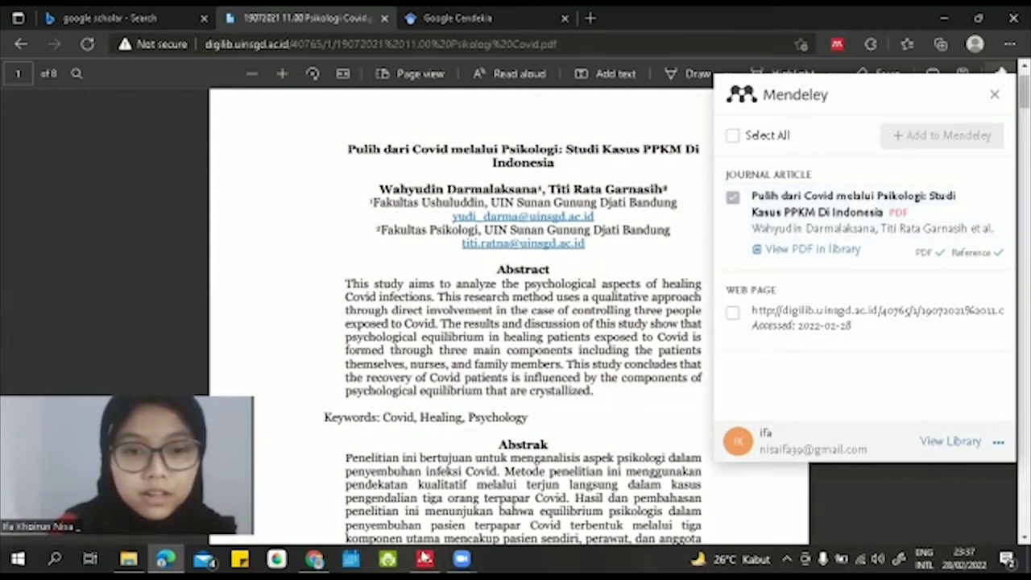
pyautogui.click(424, 557)
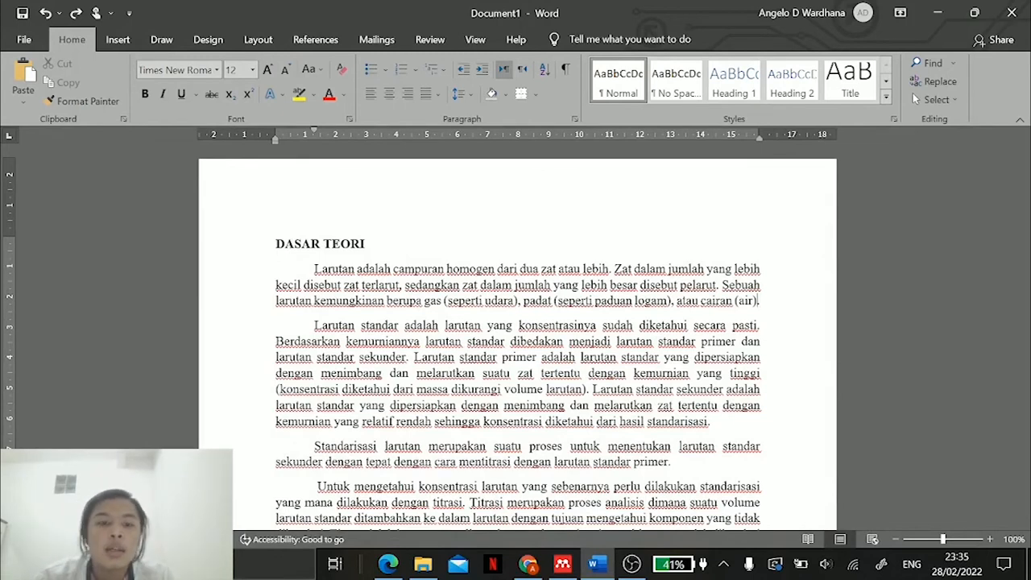
# - Read through the paragraphs of the DASAR TEORI section in the Word document that need citations
pyautogui.scroll(-1, 517, 338)
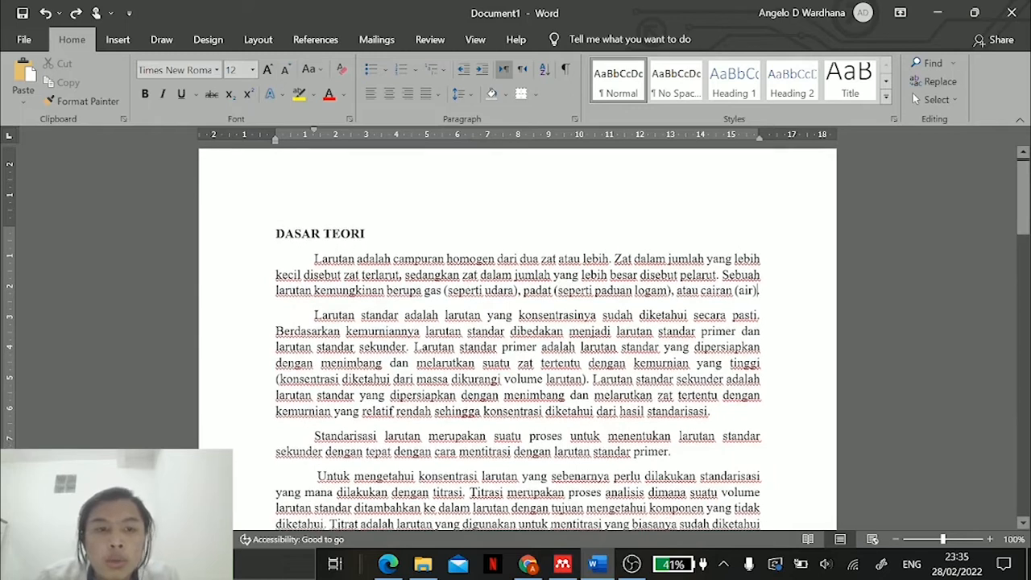
pyautogui.scroll(-1, 517, 338)
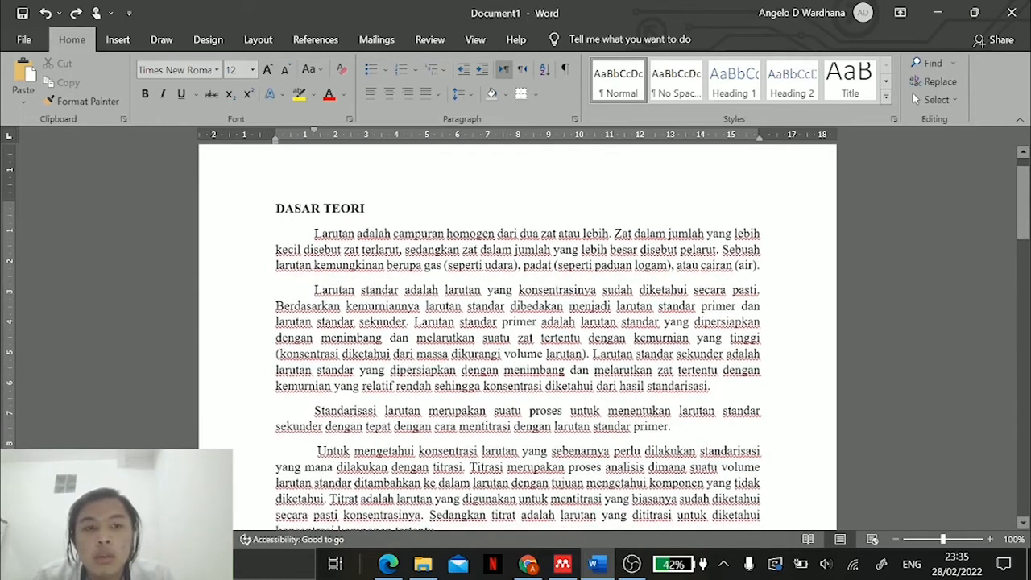
pyautogui.scroll(-1, 517, 338)
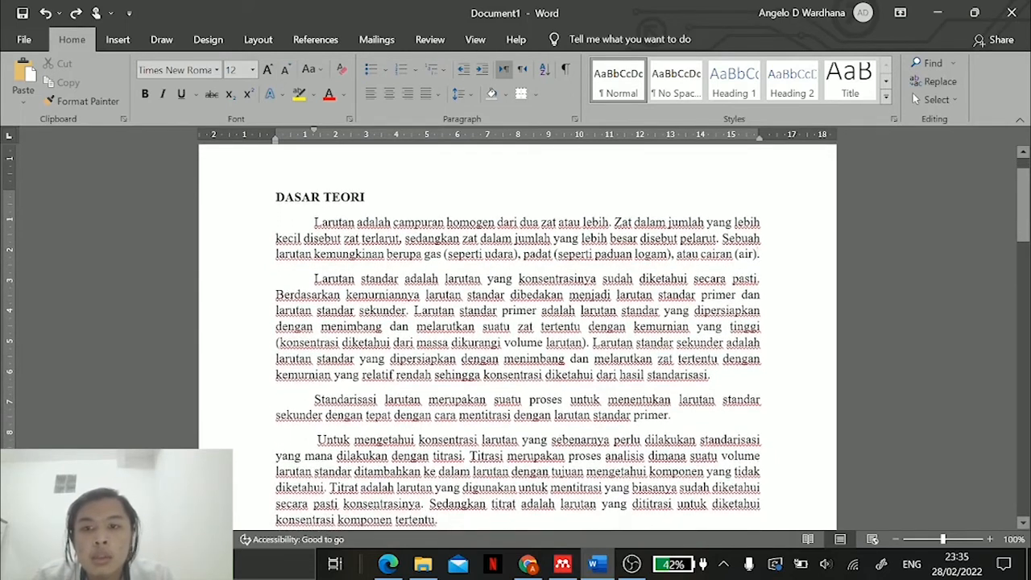
pyautogui.scroll(-1, 517, 338)
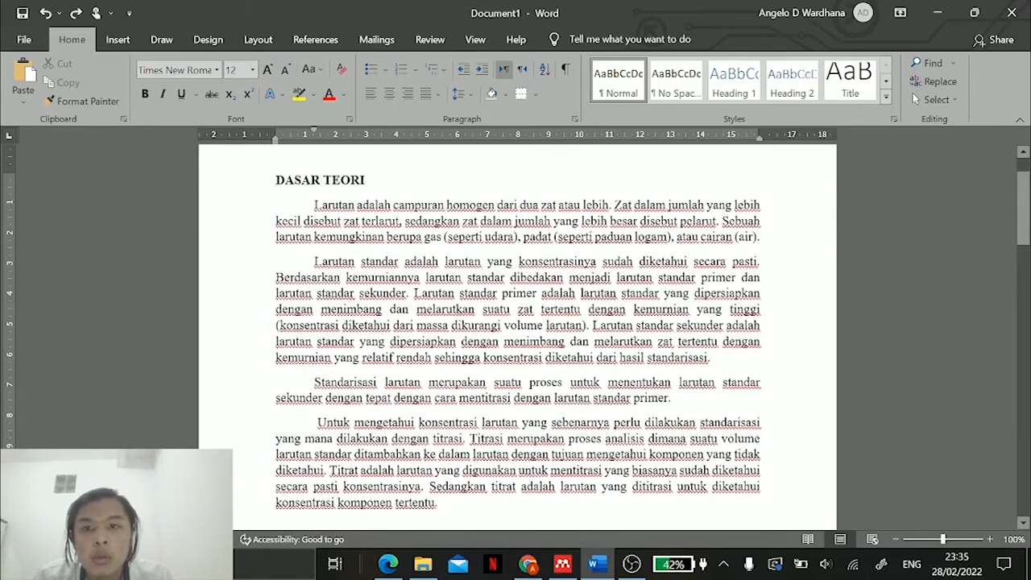
pyautogui.scroll(2, 517, 339)
pyautogui.scroll(-2, 517, 338)
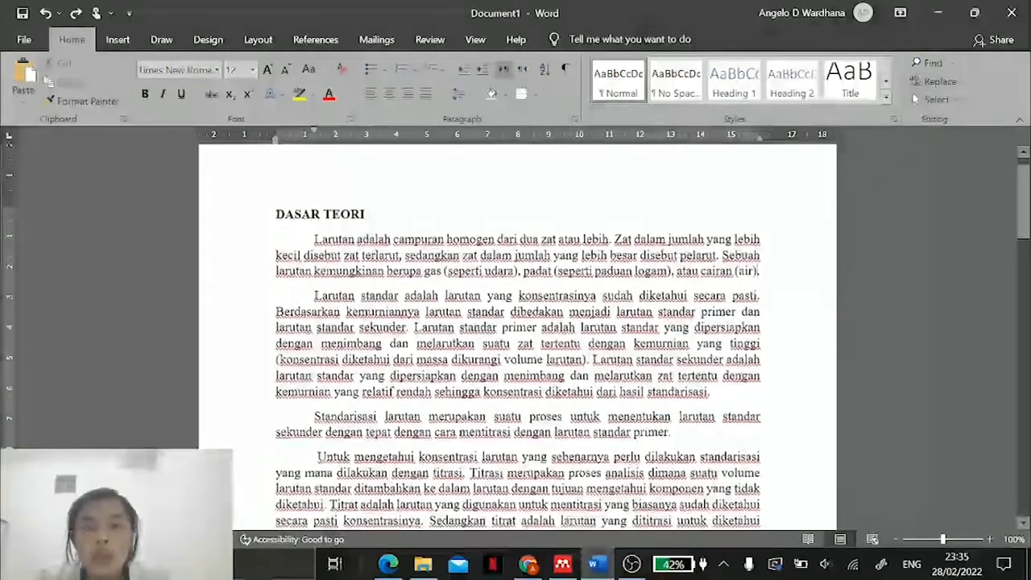
pyautogui.scroll(-1, 517, 338)
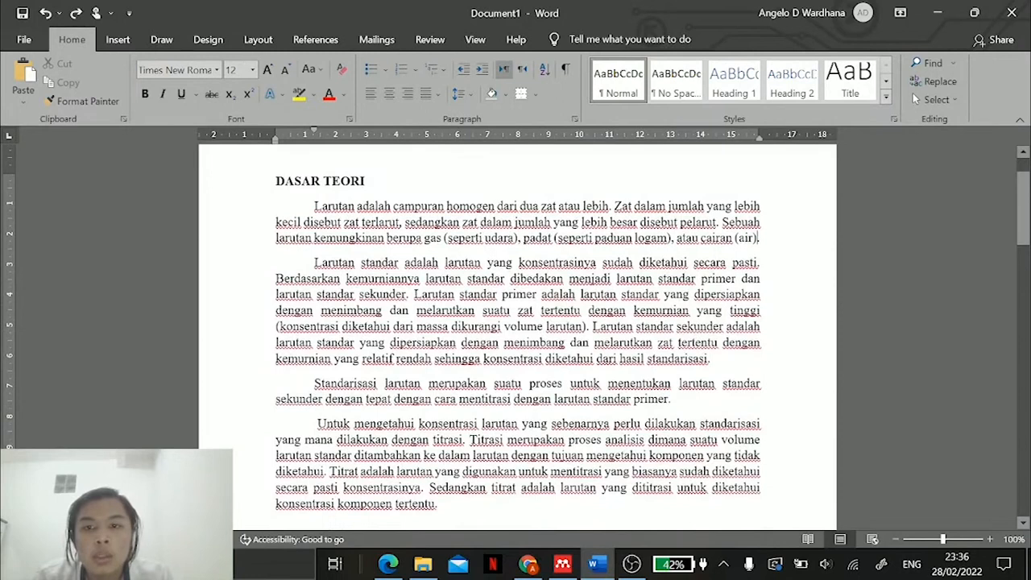
pyautogui.scroll(-1, 517, 338)
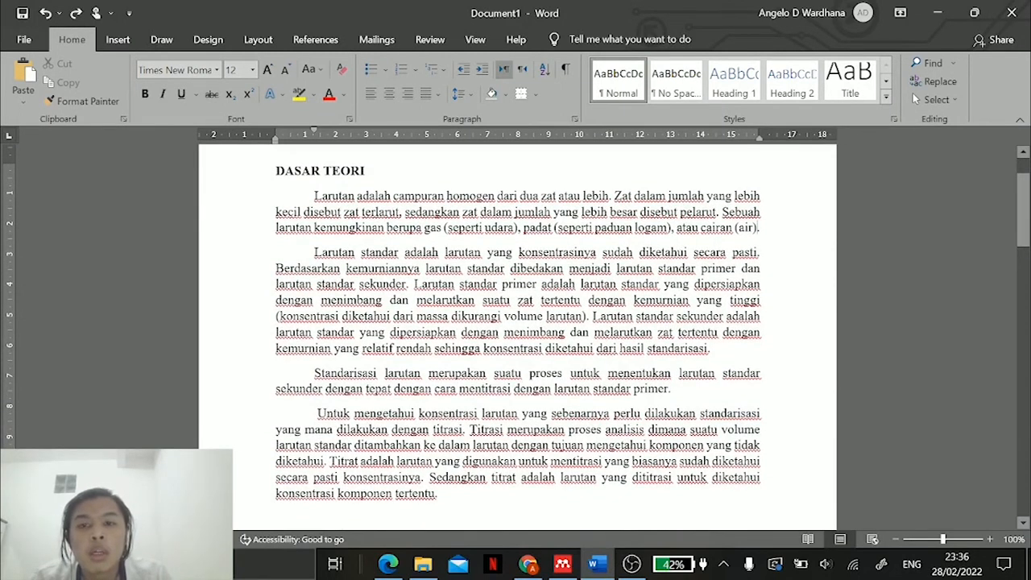
# - Look through all references in the Mendeley Reference Manager library and return to the Word document
pyautogui.click(563, 564)
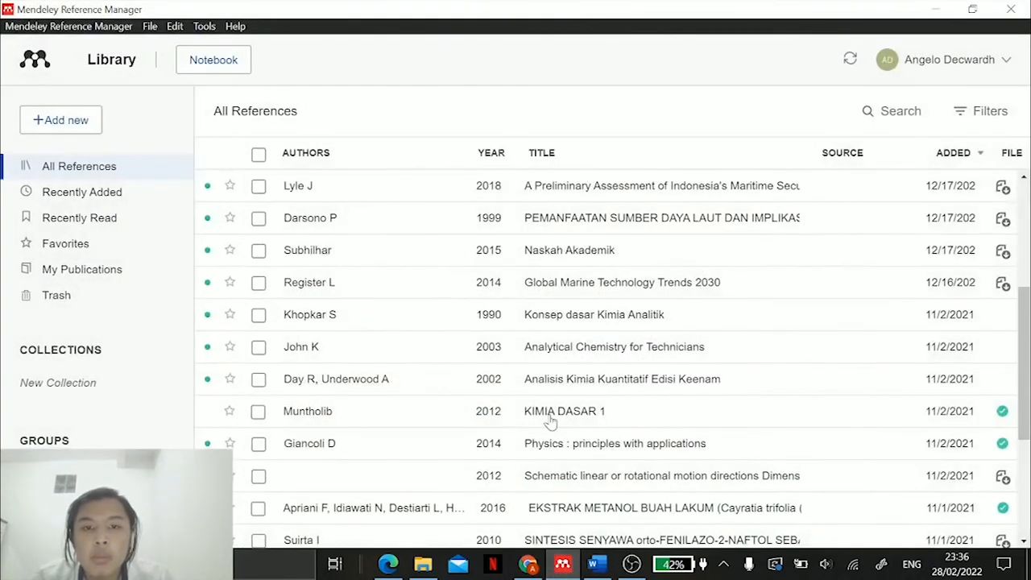
pyautogui.scroll(-2, 553, 421)
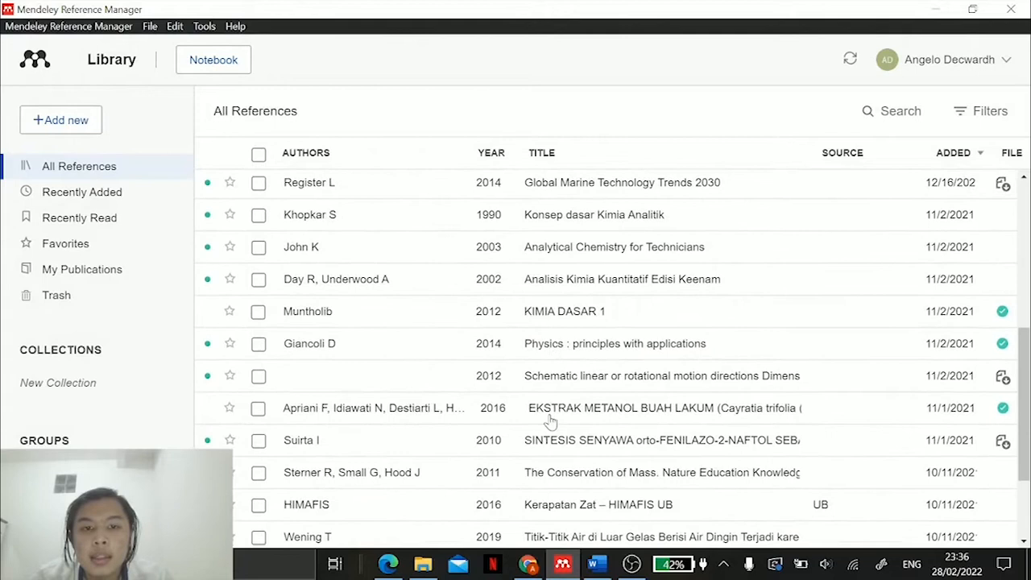
pyautogui.scroll(-1, 553, 421)
pyautogui.scroll(2, 552, 421)
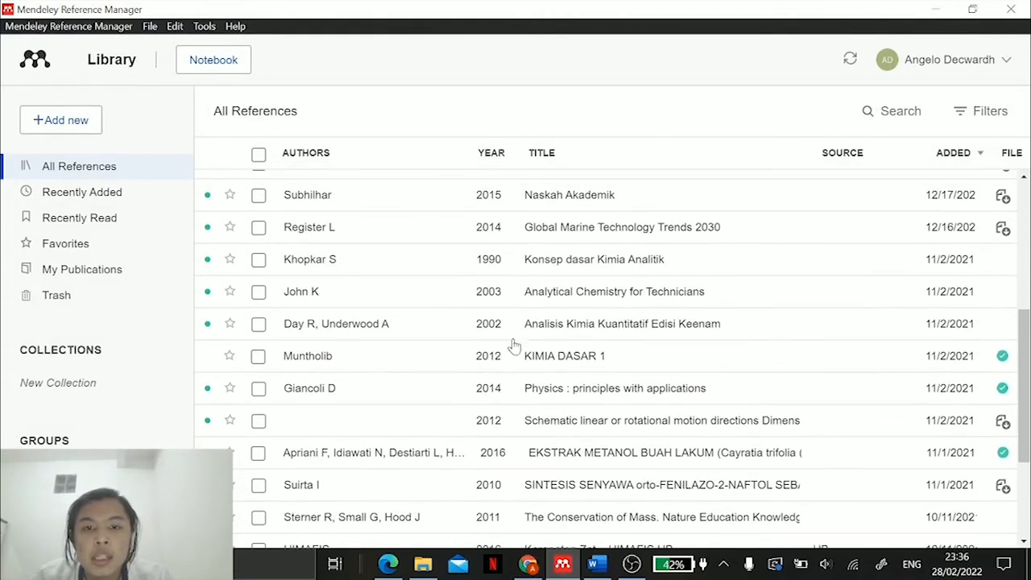
pyautogui.scroll(1, 627, 304)
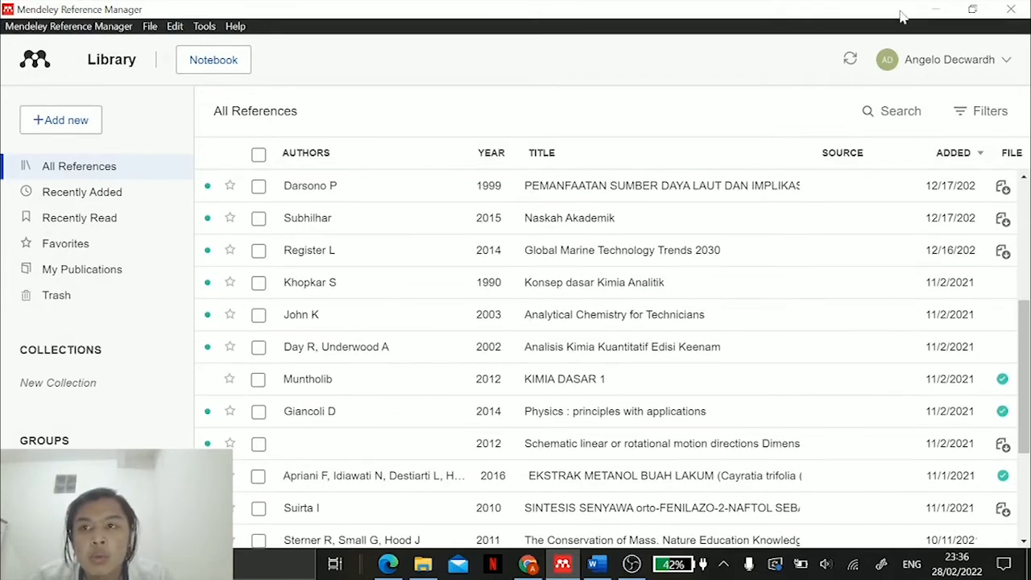
pyautogui.click(935, 9)
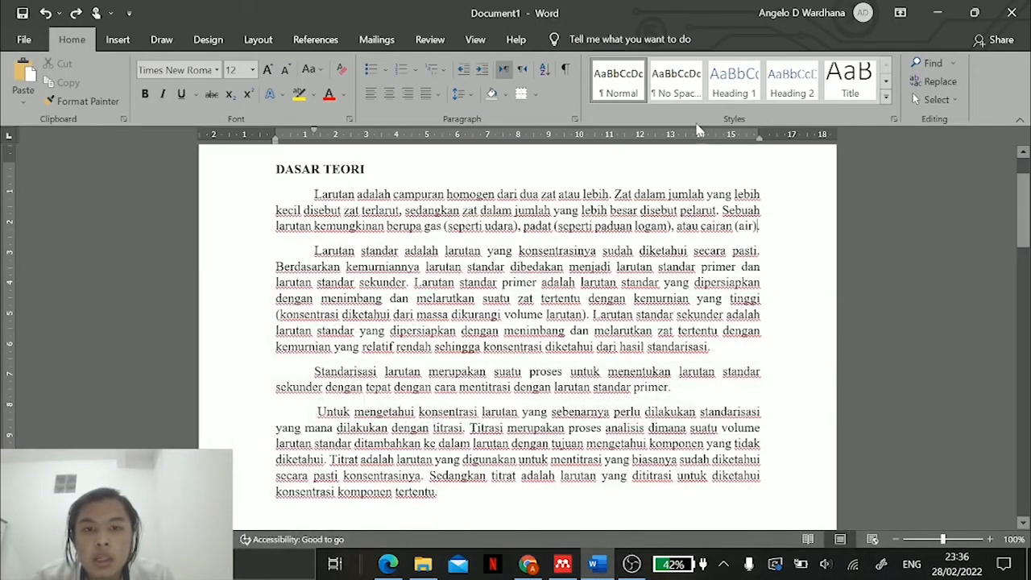
# - Open Mendeley Cite and insert a citation of the 2012 reference KIMIA DASAR 1 at the end of the first DASAR TEORI paragraph
pyautogui.click(316, 42)
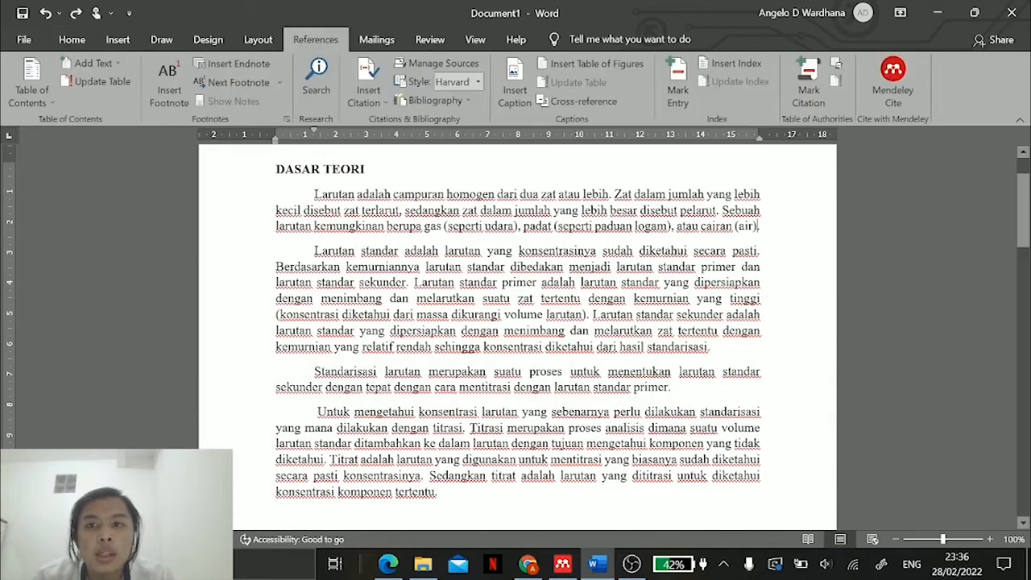
pyautogui.click(896, 90)
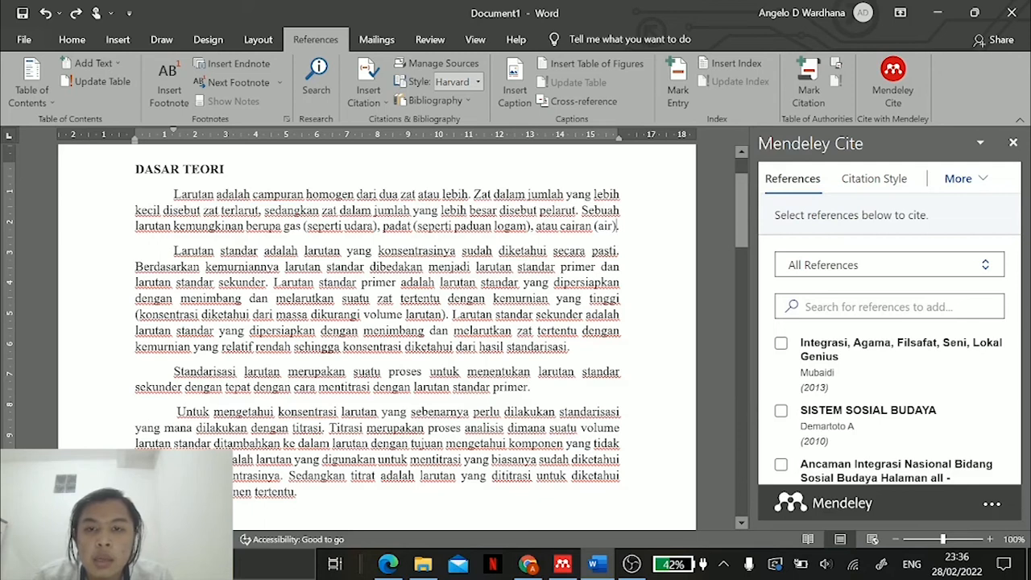
pyautogui.press('Return')
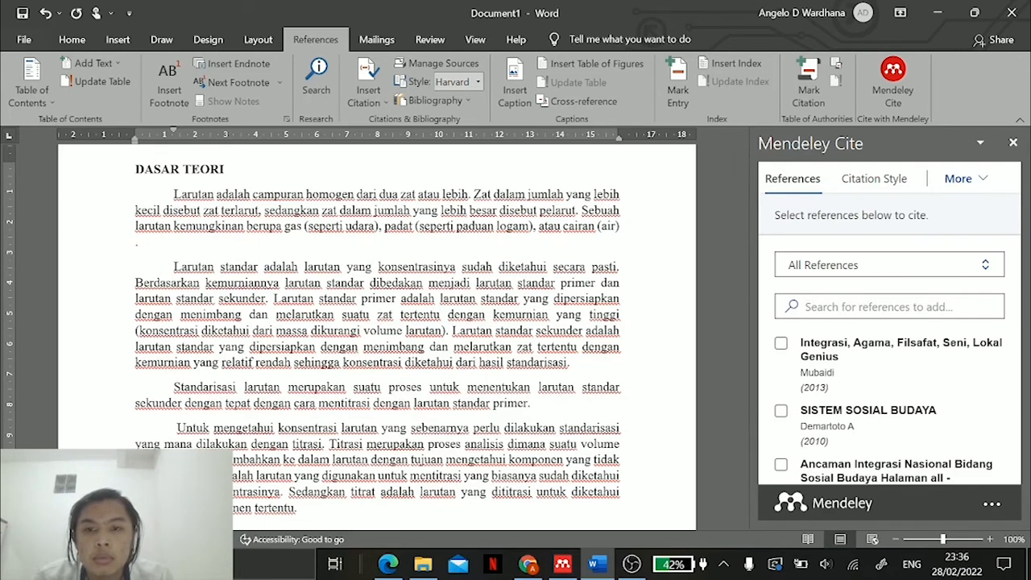
pyautogui.click(829, 306)
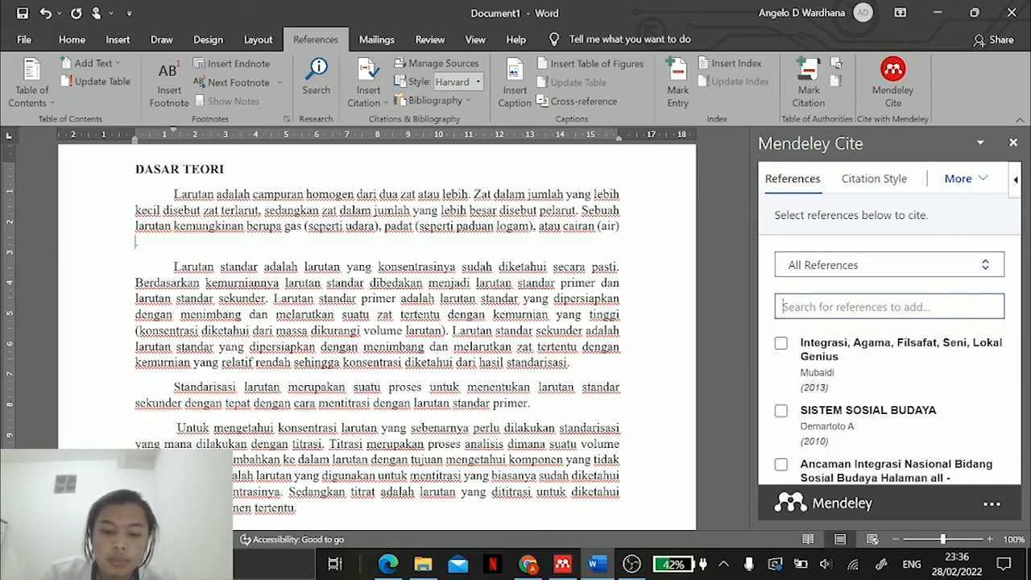
pyautogui.write('munthol')
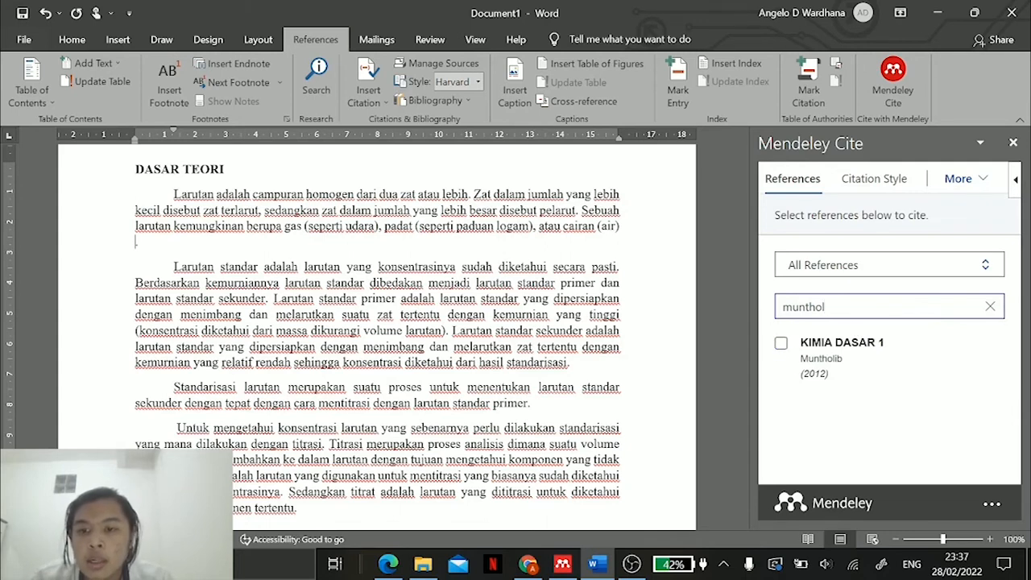
pyautogui.click(782, 347)
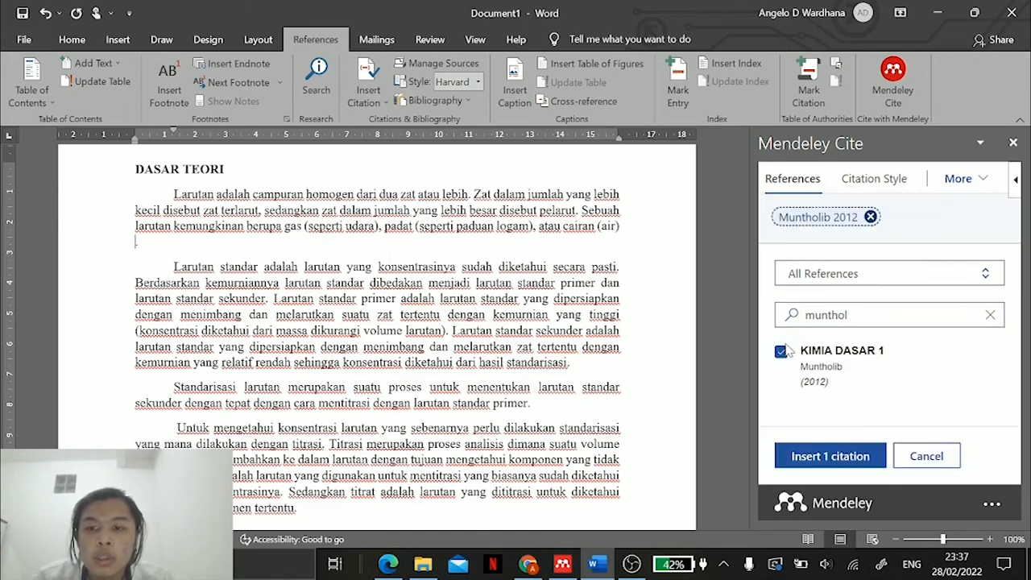
pyautogui.click(822, 457)
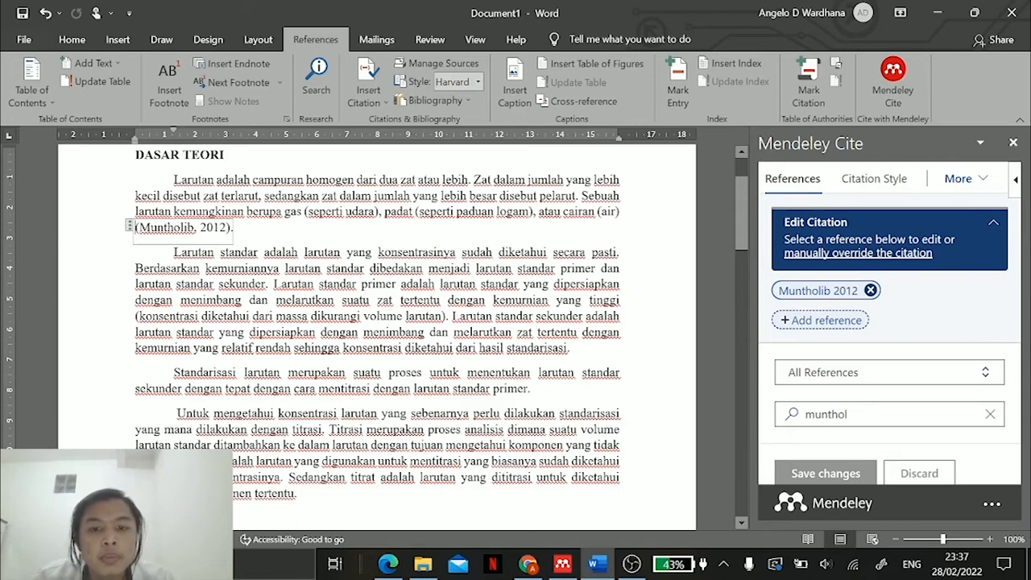
# - Find Analisis Kimia Kuantitatif Edisi Keenam by author in Mendeley Cite and cite it at the end of the second paragraph, on larutan standar
pyautogui.click(571, 348)
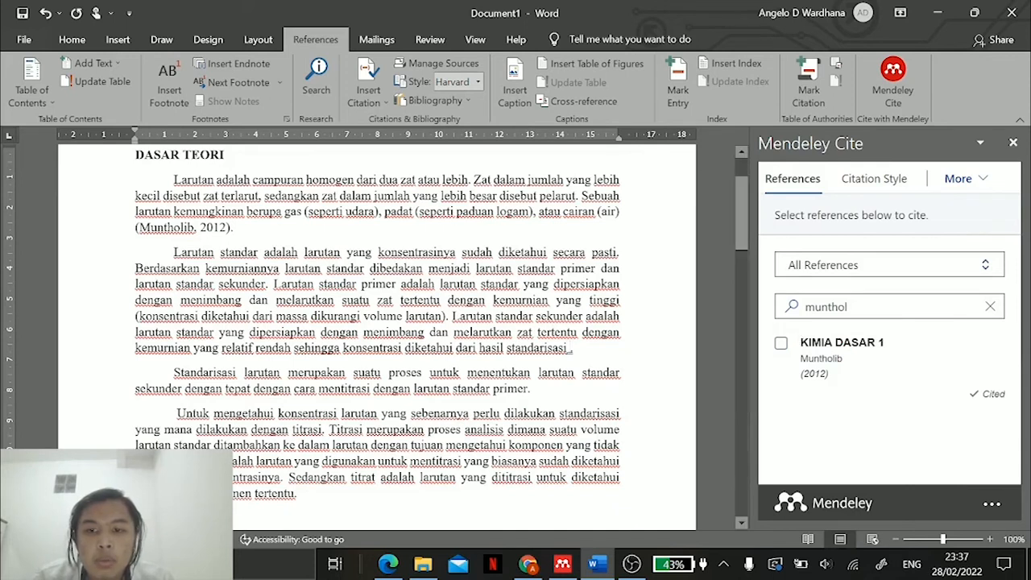
pyautogui.click(858, 307)
pyautogui.press('BackSpace')
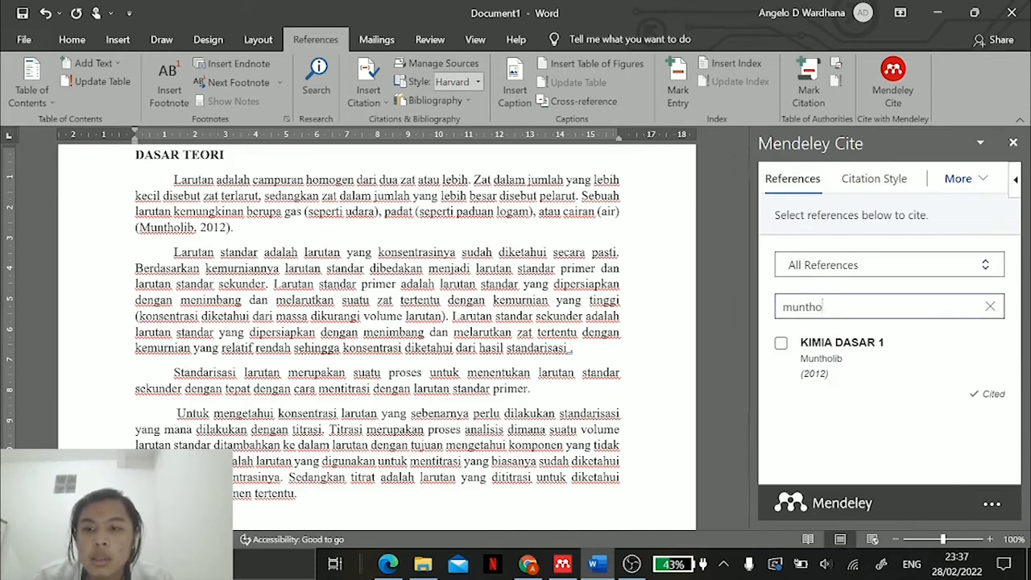
pyautogui.press('BackSpace')
pyautogui.press('BackSpace')
pyautogui.press('BackSpace')
pyautogui.press('BackSpace')
pyautogui.press('BackSpace')
pyautogui.press('BackSpace')
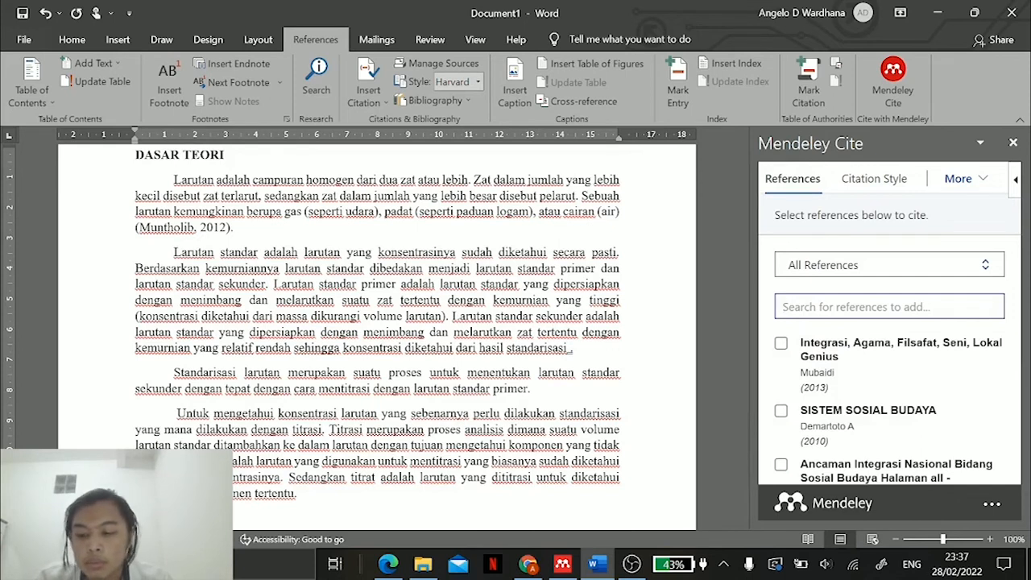
pyautogui.write('day r')
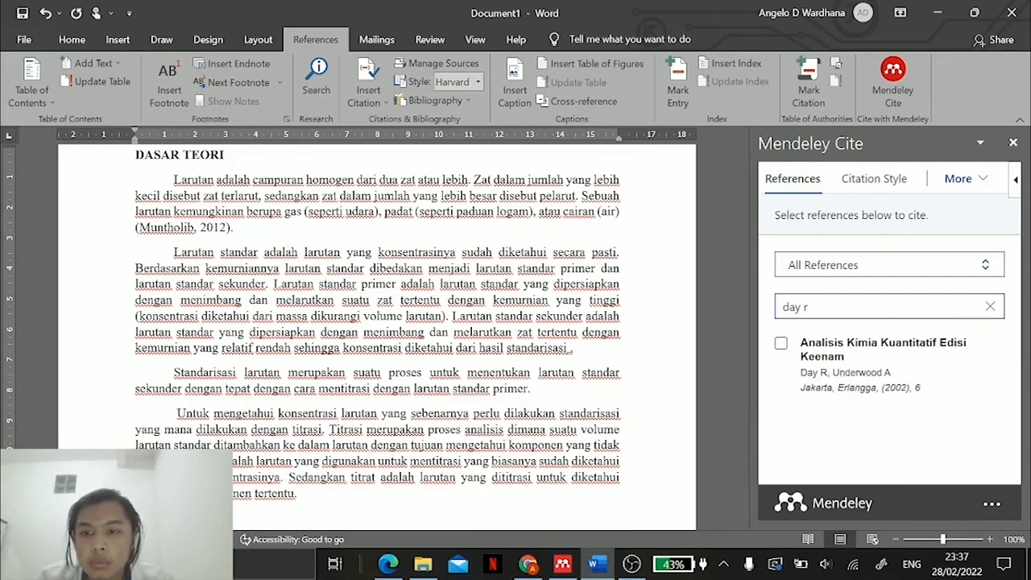
pyautogui.click(783, 345)
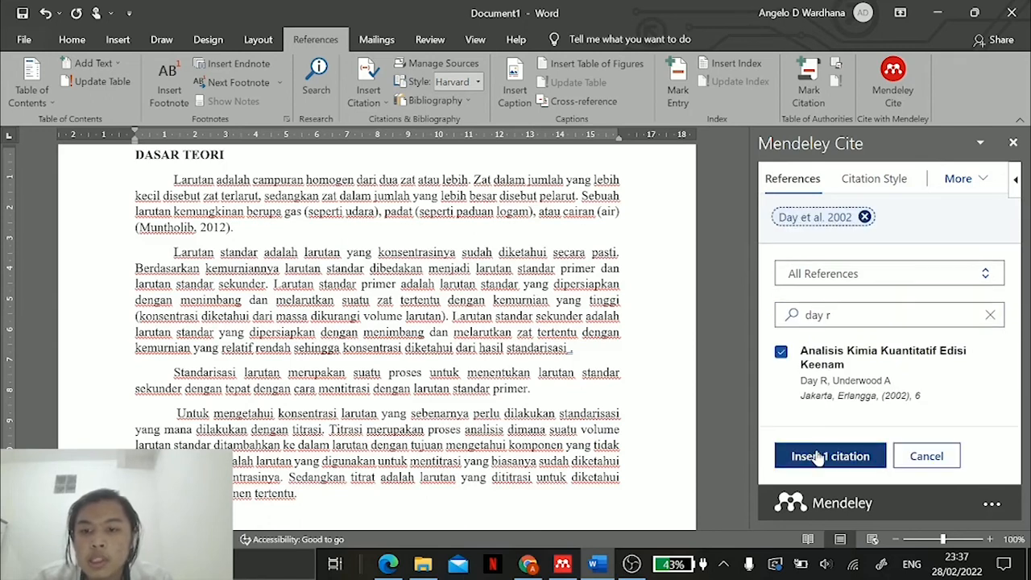
pyautogui.click(818, 456)
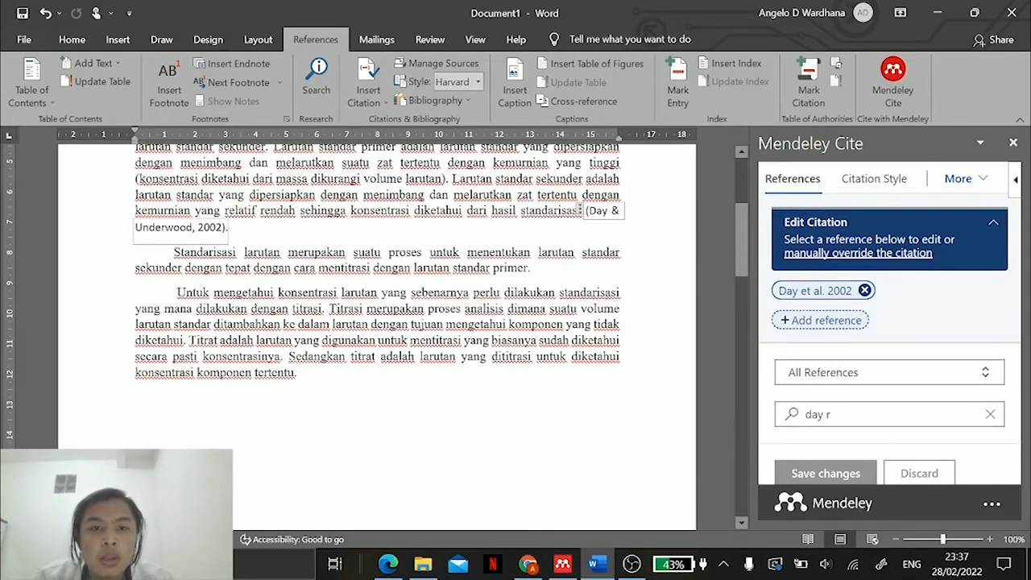
# - Find Analytical Chemistry for Technicians in Mendeley Cite by searching "analy" and cite it at the end of the third paragraph, on standarisasi larutan
pyautogui.click(528, 268)
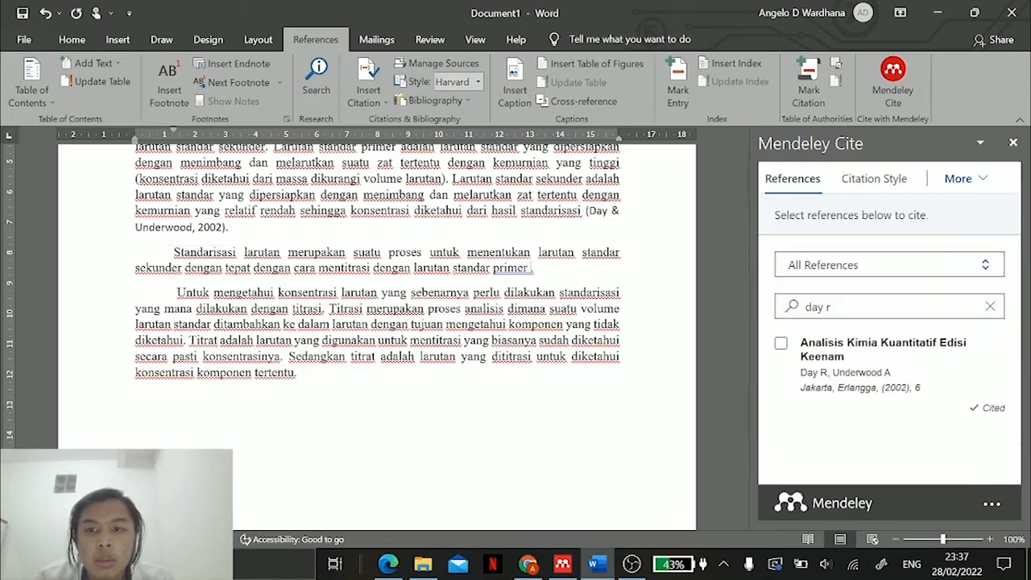
pyautogui.click(807, 307)
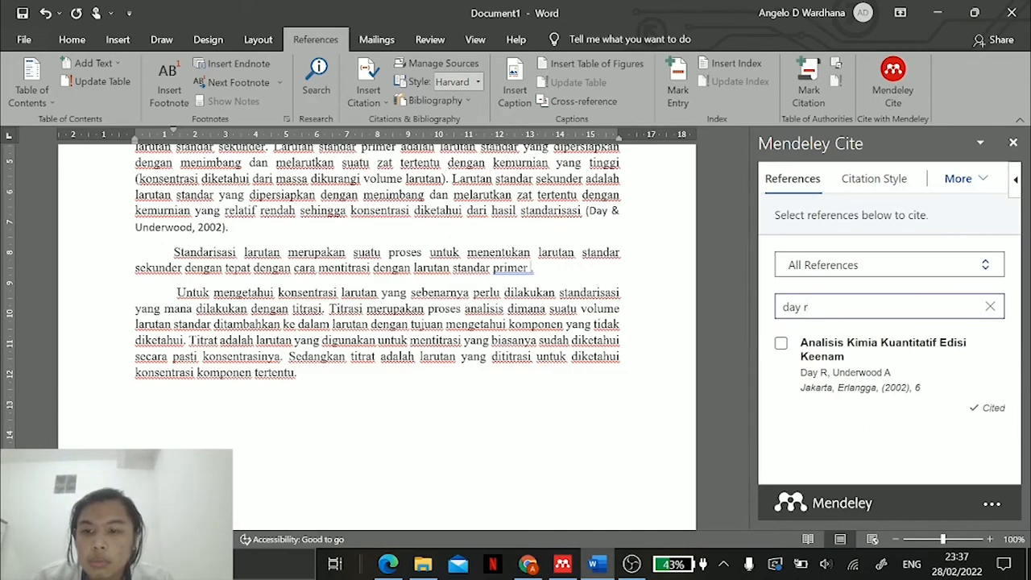
pyautogui.press('BackSpace')
pyautogui.press('BackSpace')
pyautogui.press('BackSpace')
pyautogui.press('BackSpace')
pyautogui.press('BackSpace')
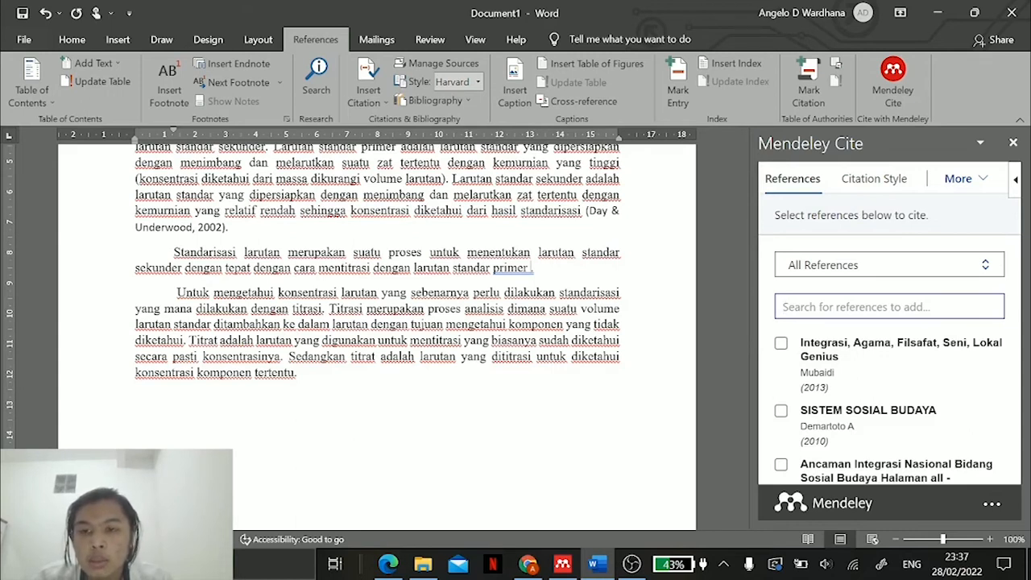
pyautogui.write('analy')
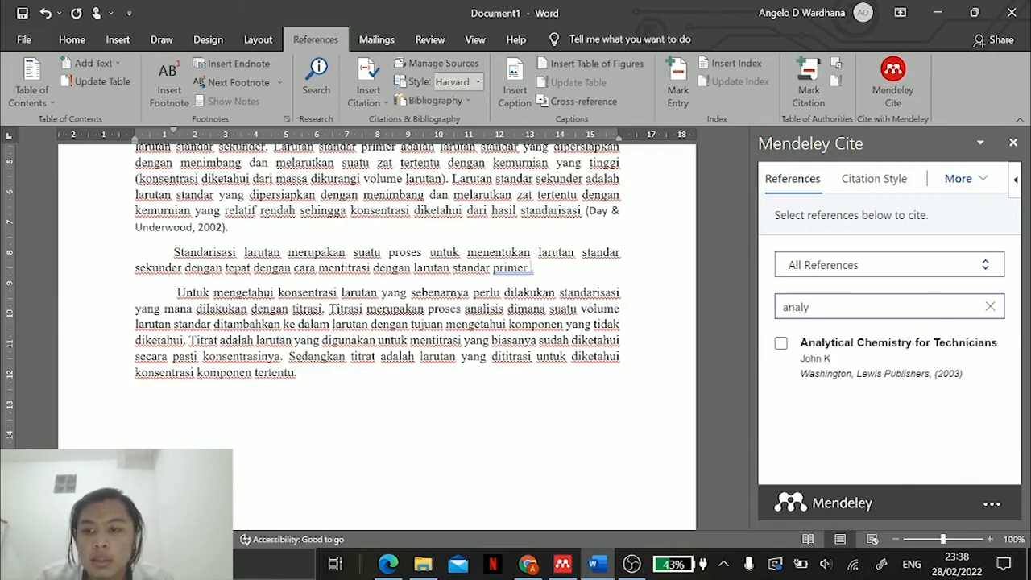
pyautogui.click(780, 344)
pyautogui.click(815, 455)
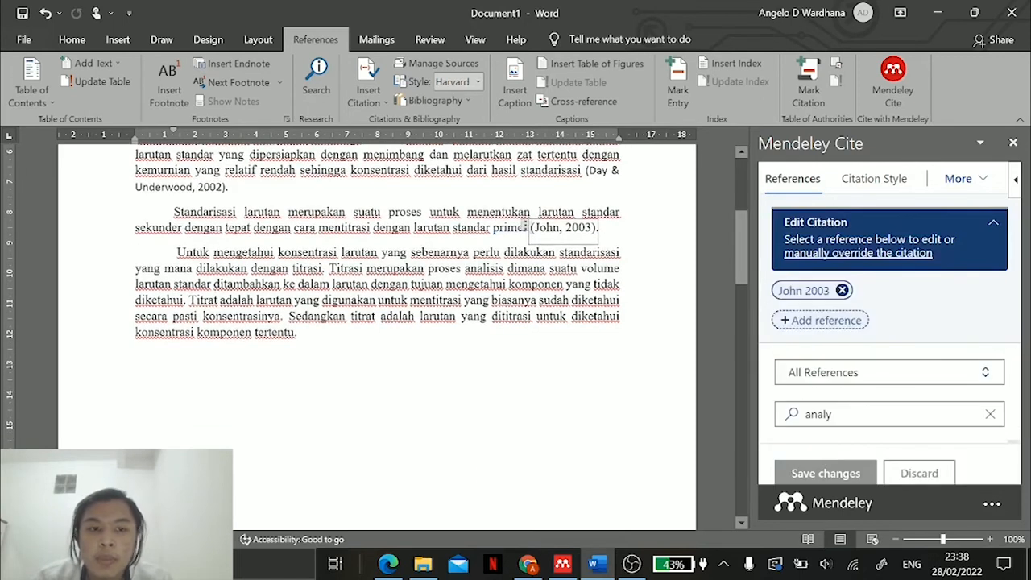
# - Find Konsep dasar Kimia Analitik in Mendeley Cite by searching "konsep" and cite it at the end of the fourth paragraph, on titrasi
pyautogui.click(295, 333)
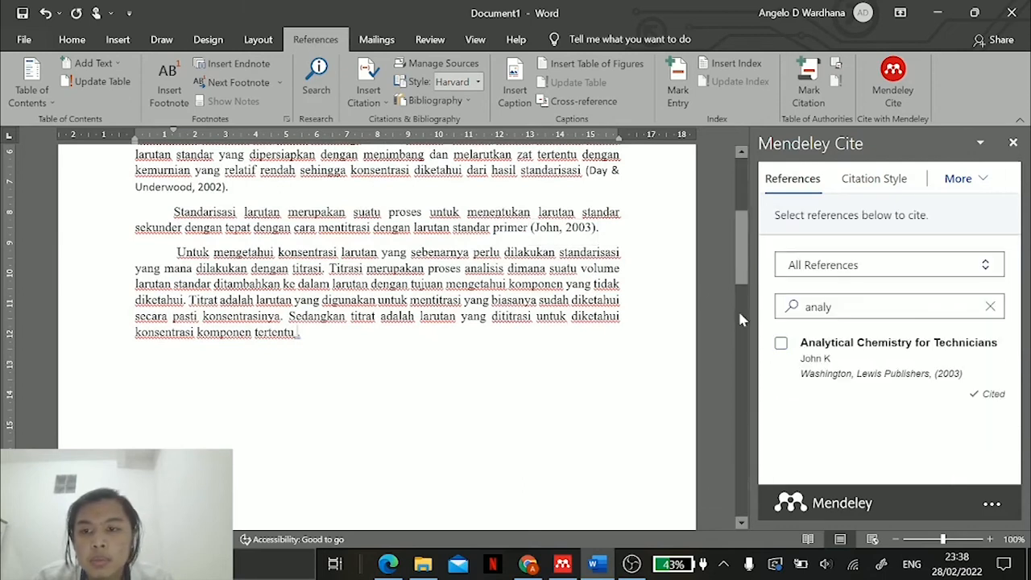
pyautogui.click(809, 307)
pyautogui.press('BackSpace')
pyautogui.press('BackSpace')
pyautogui.press('BackSpace')
pyautogui.press('BackSpace')
pyautogui.press('BackSpace')
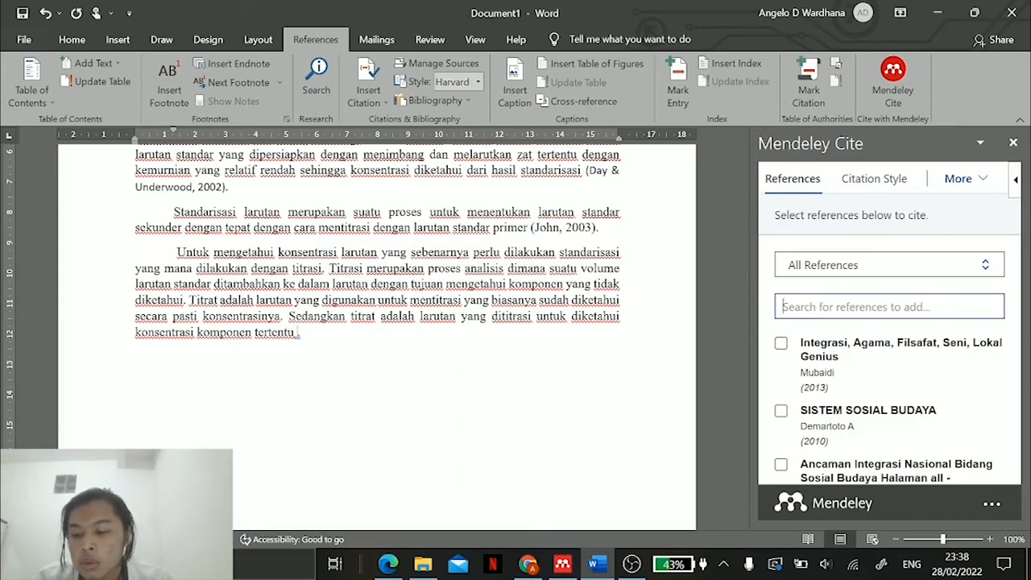
pyautogui.write('konsep')
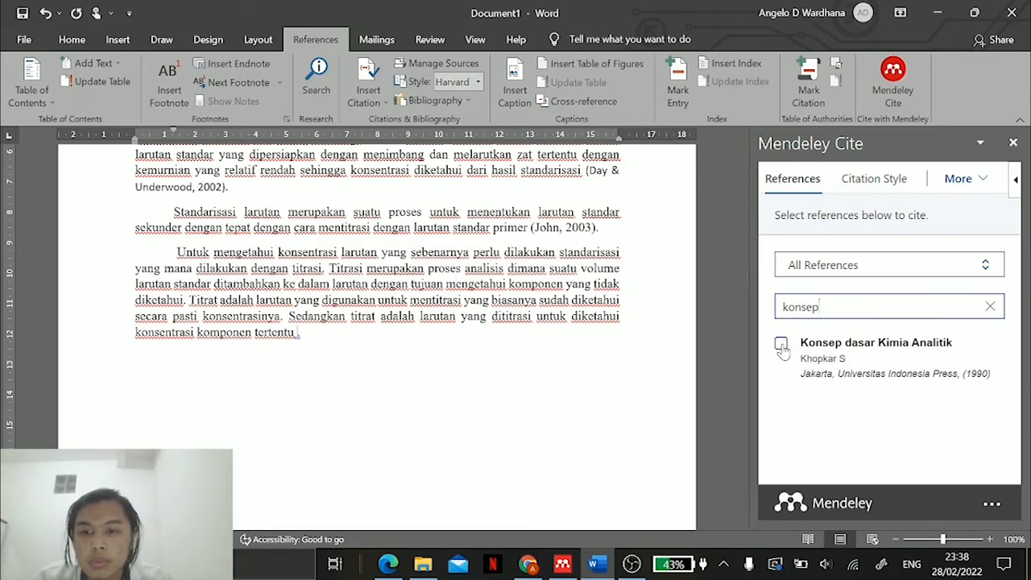
pyautogui.click(781, 346)
pyautogui.click(813, 453)
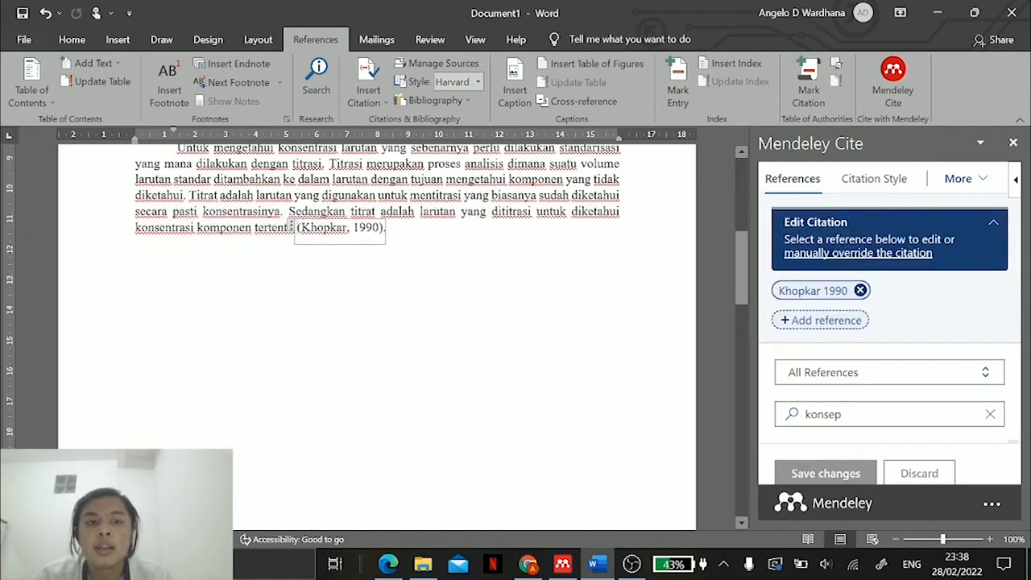
pyautogui.scroll(7, 377, 336)
pyautogui.scroll(-3, 377, 335)
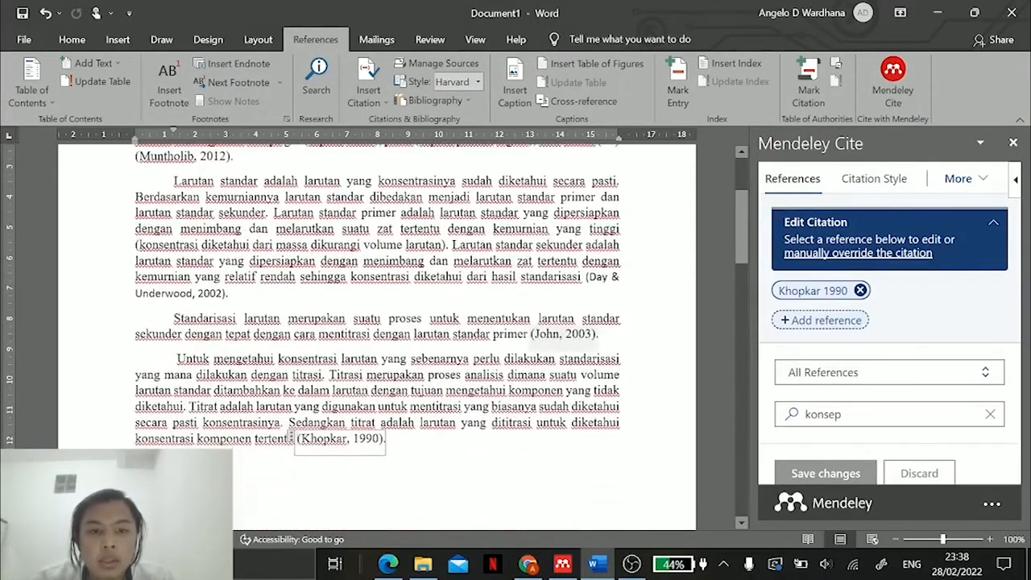
pyautogui.click(291, 437)
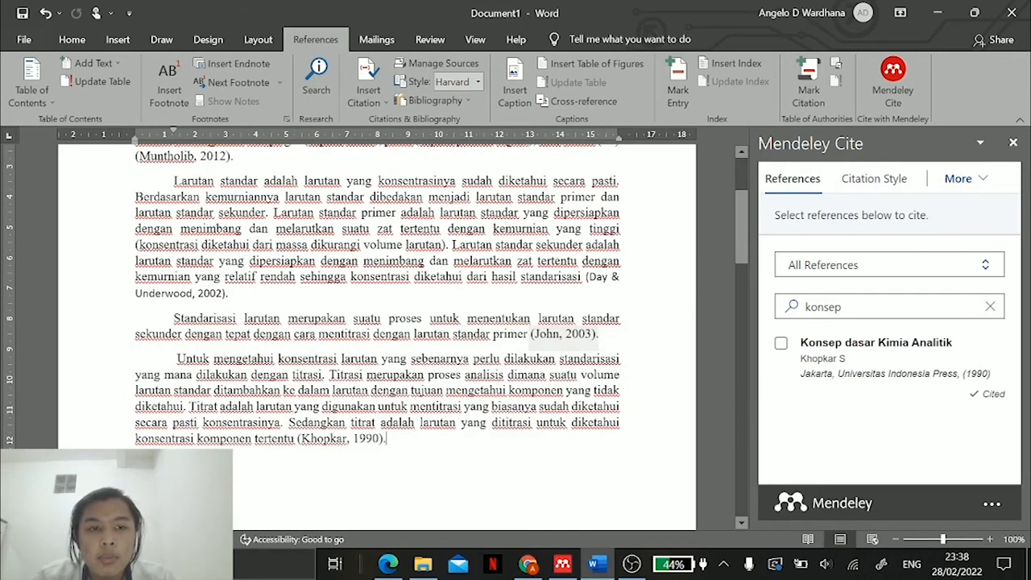
pyautogui.scroll(1, 377, 335)
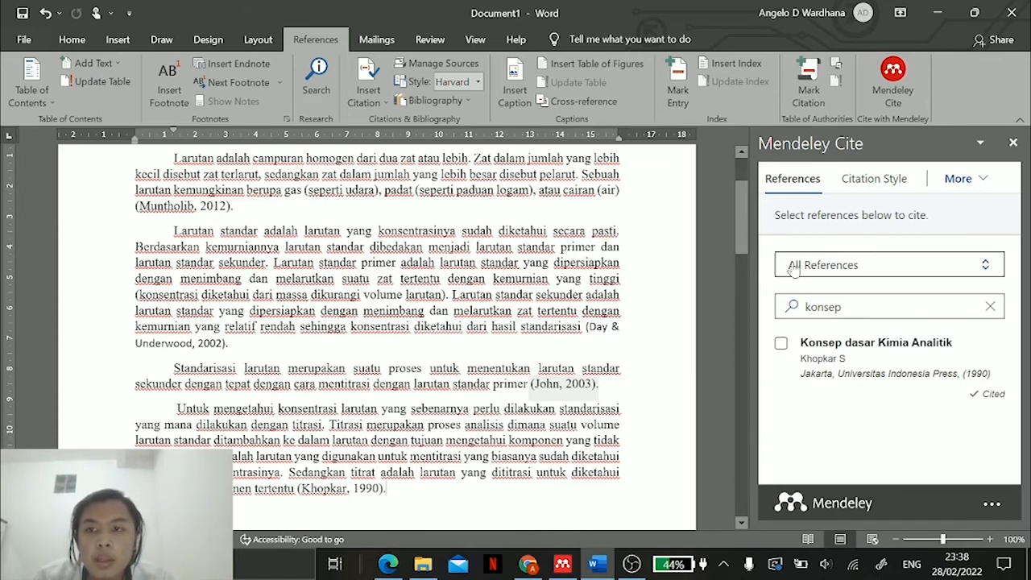
# - Look through the available citation styles and change the document's citation style to IEEE
pyautogui.click(865, 182)
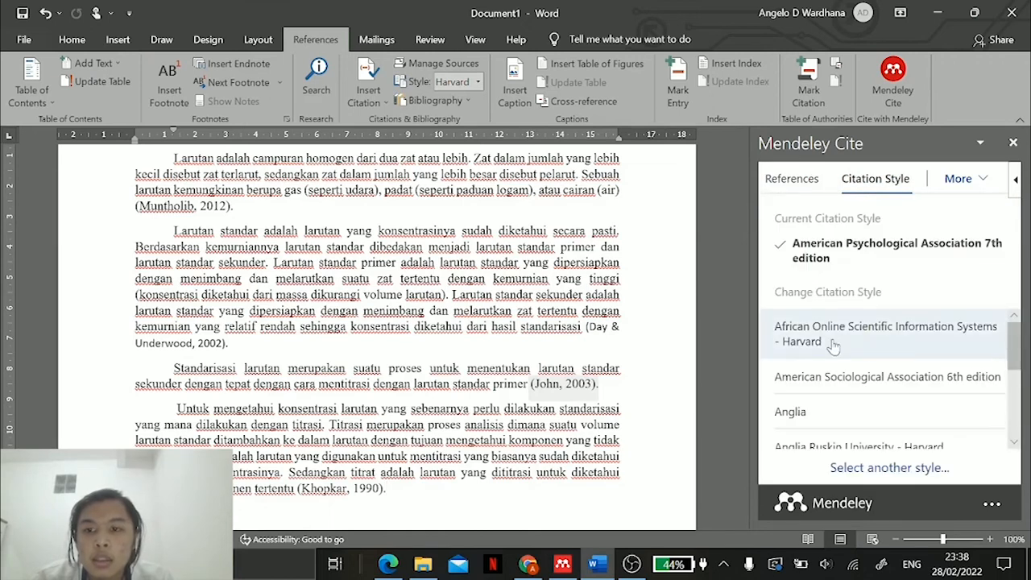
pyautogui.scroll(-1, 833, 345)
pyautogui.scroll(-3, 834, 345)
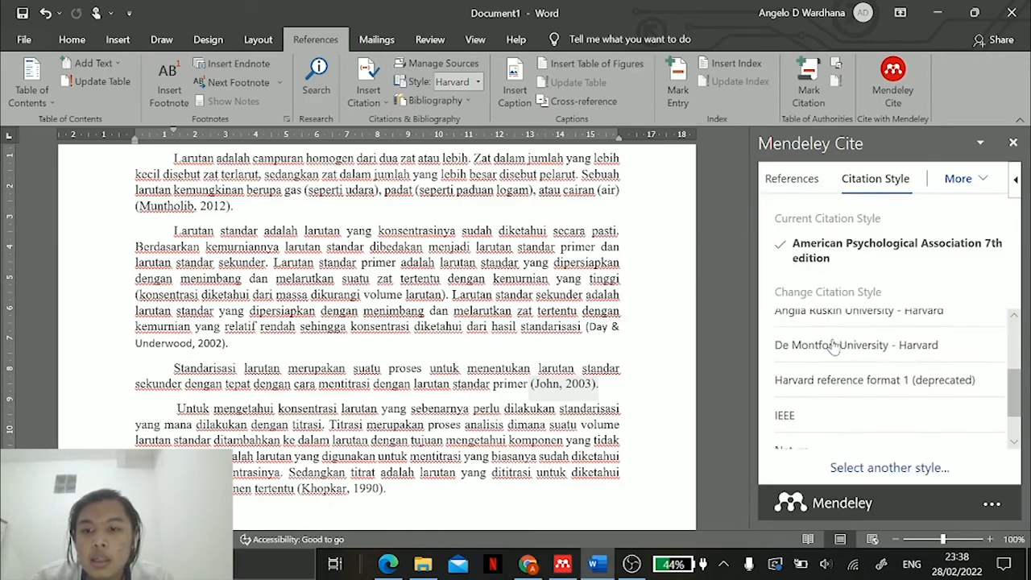
pyautogui.scroll(3, 833, 347)
pyautogui.scroll(-3, 833, 347)
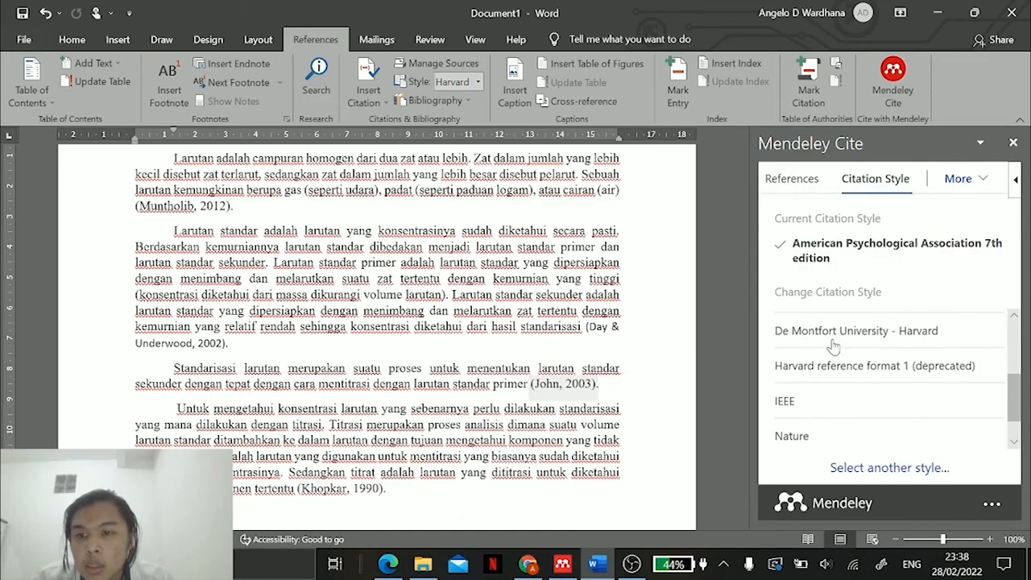
pyautogui.scroll(1, 813, 339)
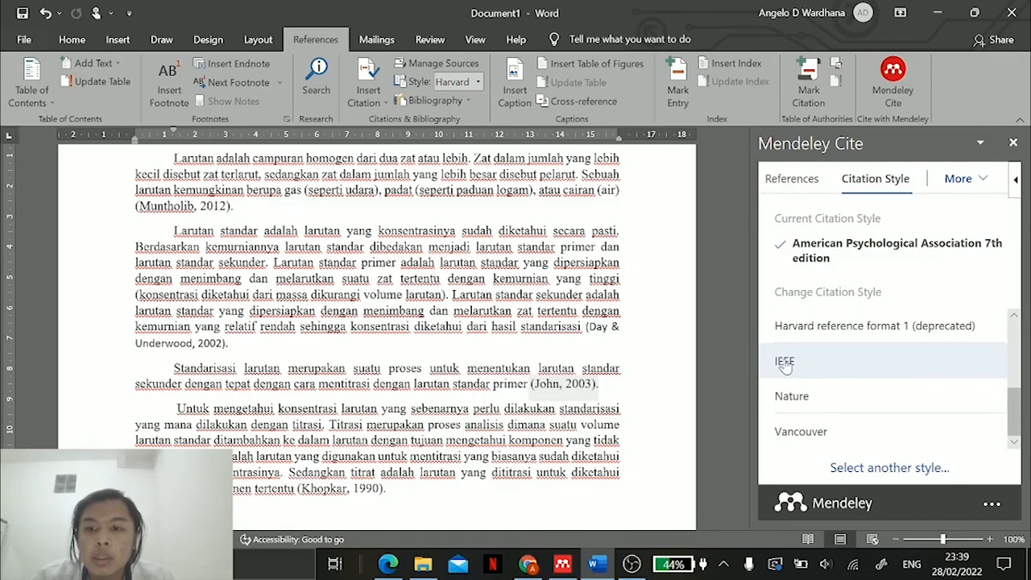
pyautogui.click(830, 364)
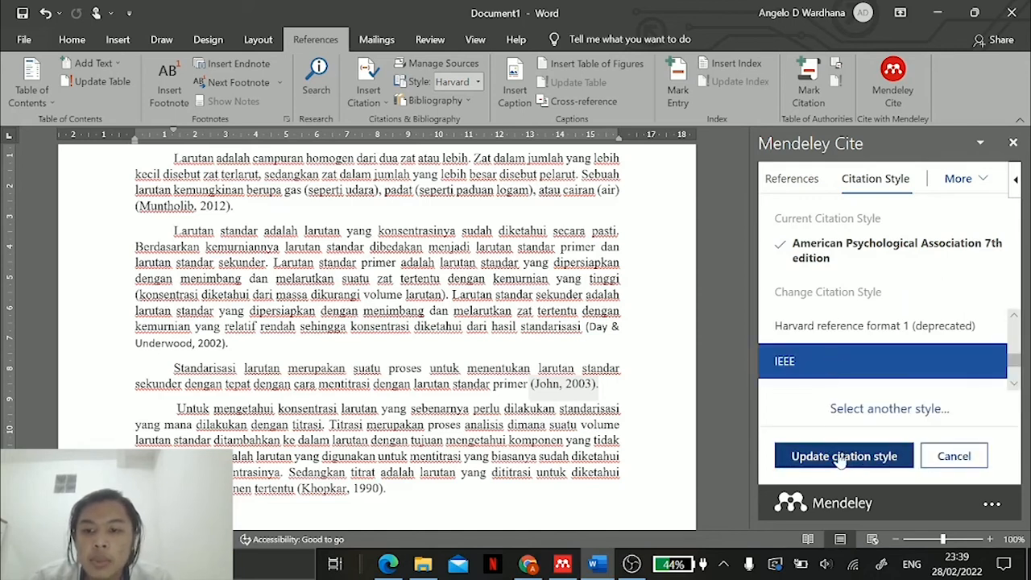
pyautogui.click(844, 455)
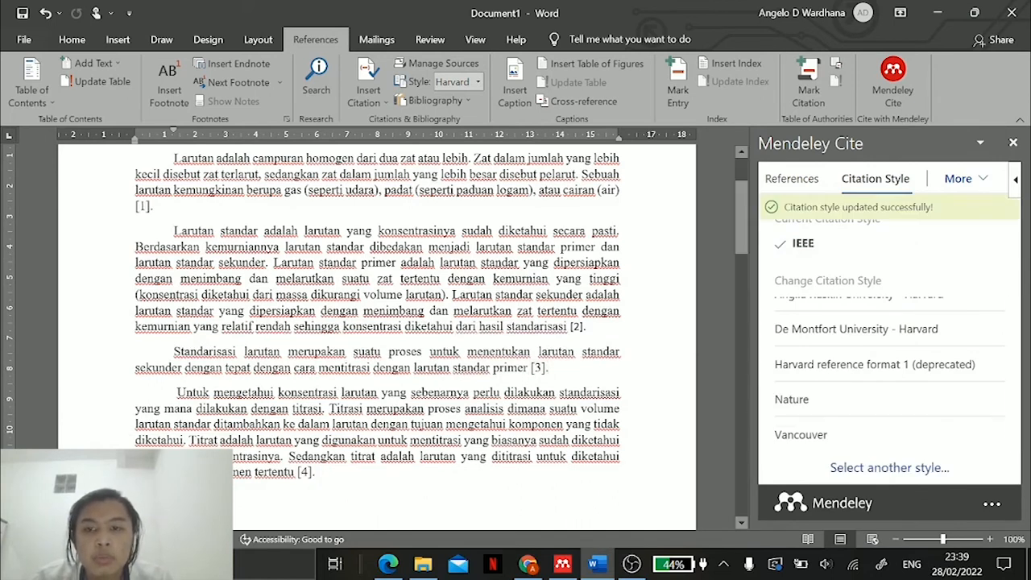
# - Change the document's citation style to Harvard reference format 1 (deprecated)
pyautogui.scroll(1, 865, 349)
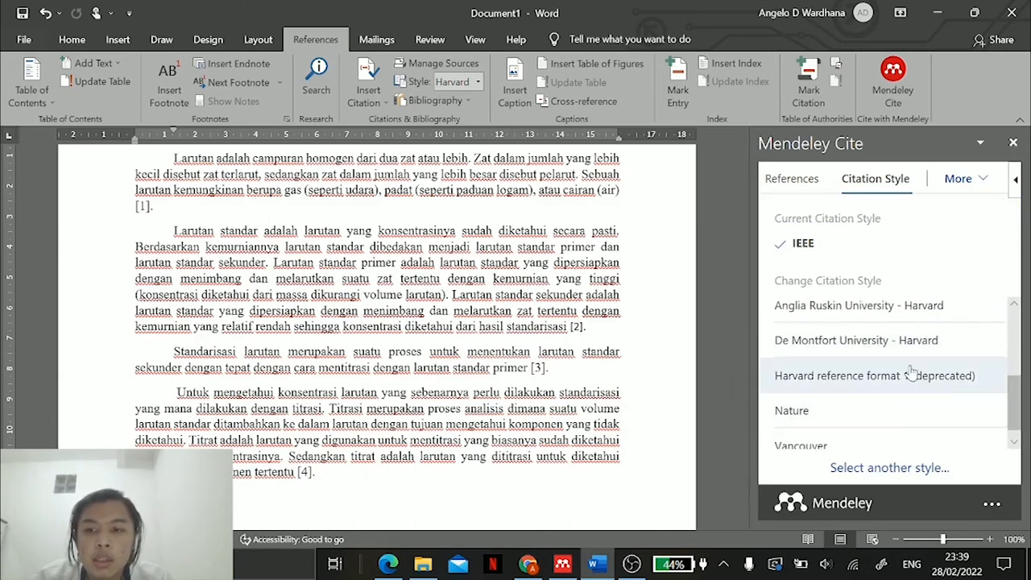
pyautogui.click(812, 385)
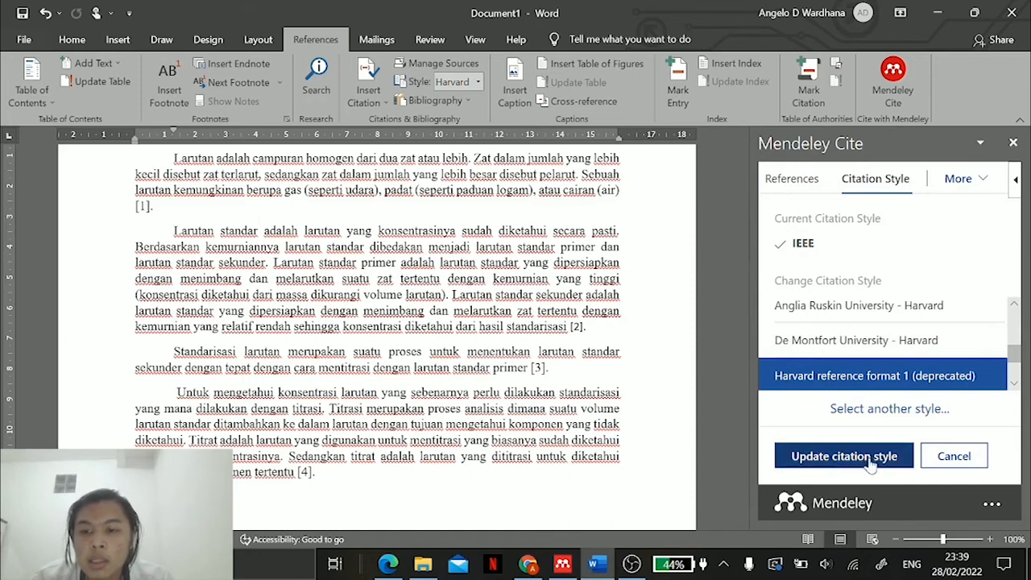
pyautogui.click(830, 463)
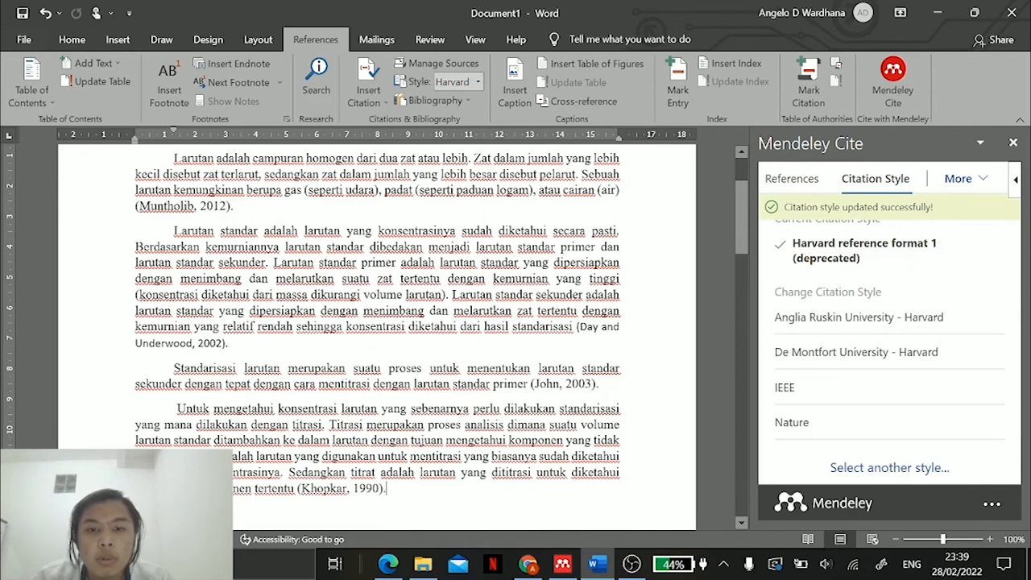
# - Set the document's citation style to American Psychological Association 7th edition
pyautogui.scroll(3, 805, 362)
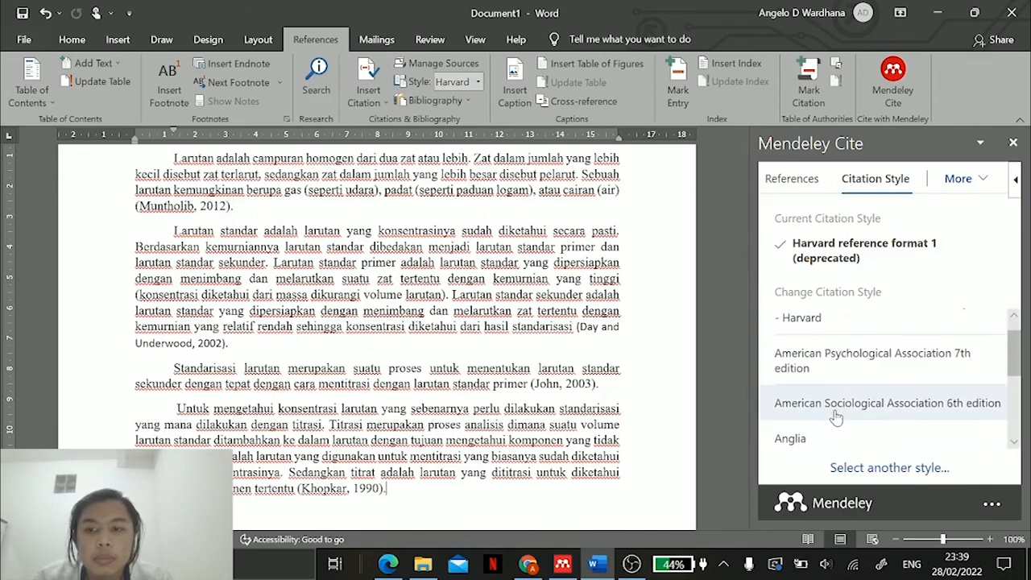
pyautogui.click(838, 360)
pyautogui.click(852, 458)
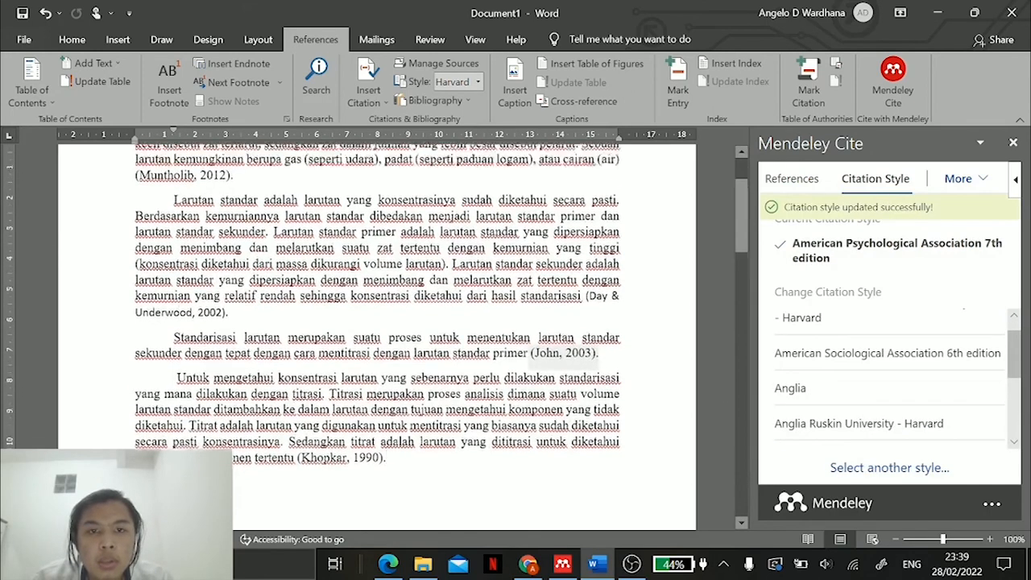
# - Insert the Mendeley bibliography on the empty line below the DAFTAR PUSTAKA heading
pyautogui.scroll(2, 377, 330)
pyautogui.scroll(-7, 377, 330)
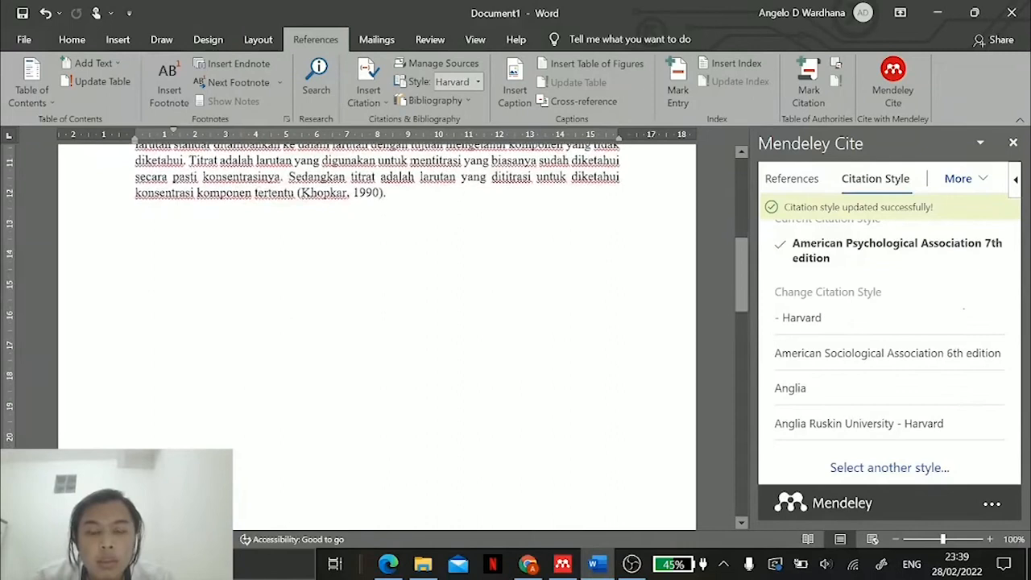
pyautogui.scroll(-10, 377, 331)
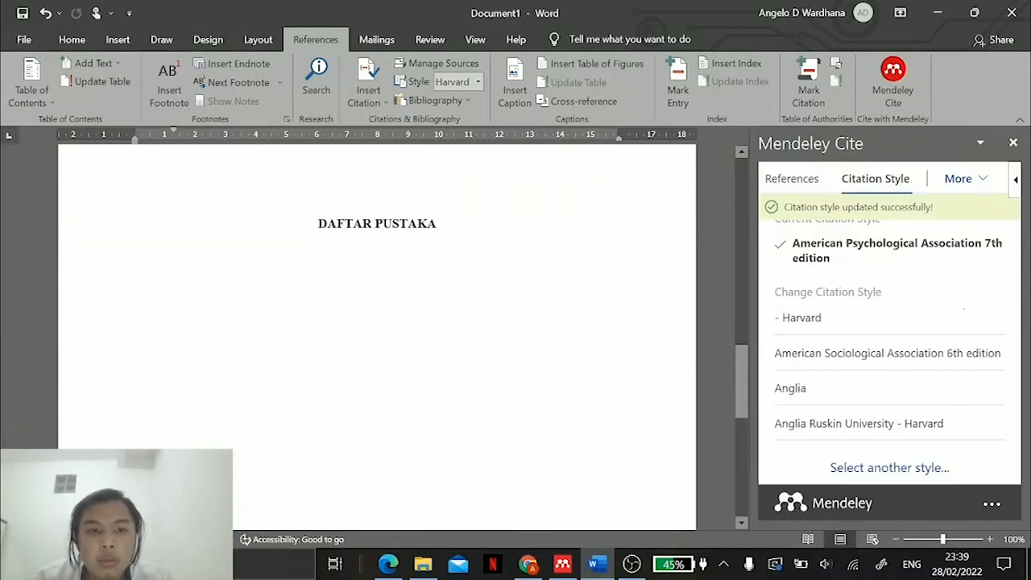
pyautogui.scroll(-1, 377, 330)
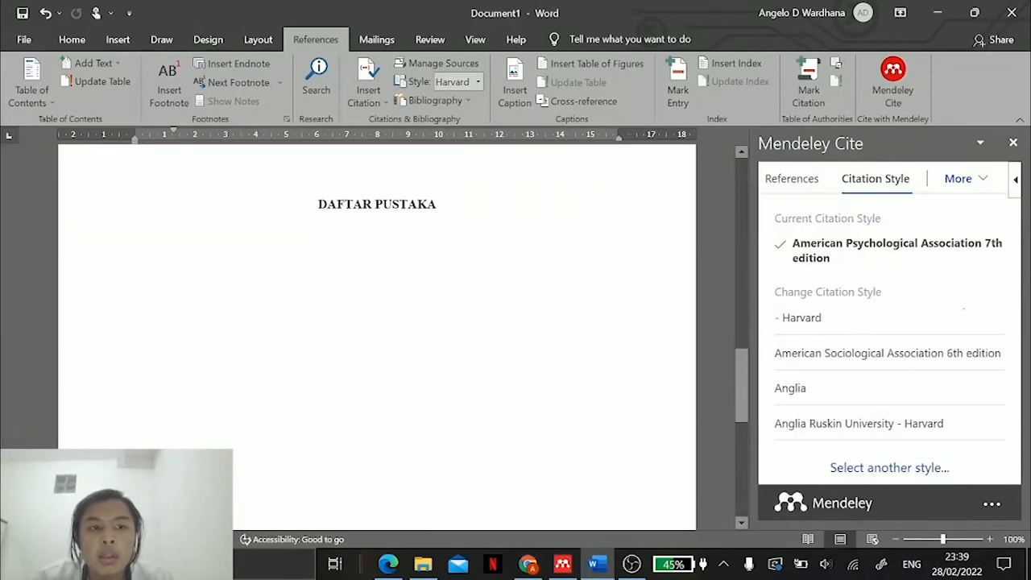
pyautogui.click(376, 248)
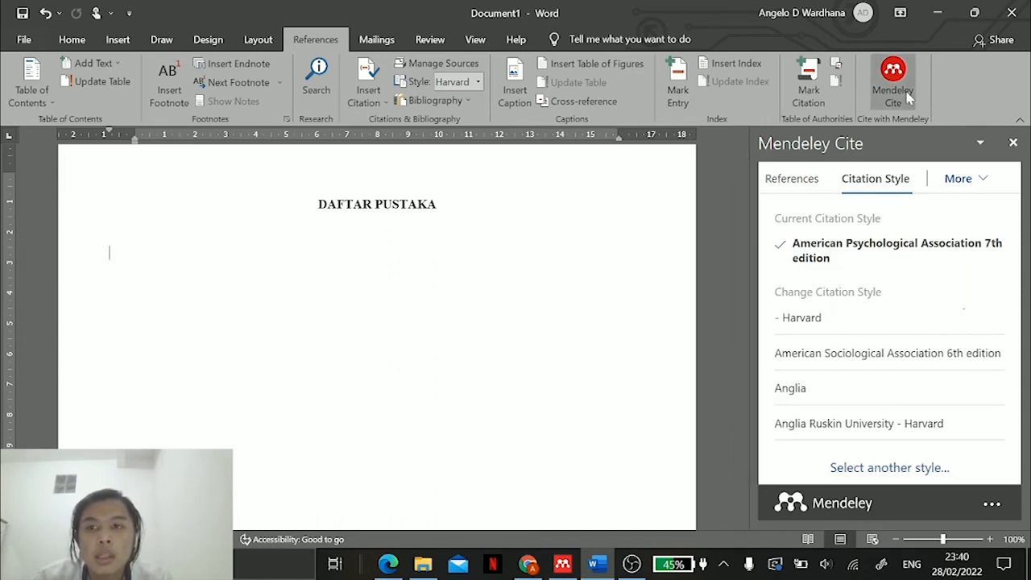
pyautogui.click(970, 183)
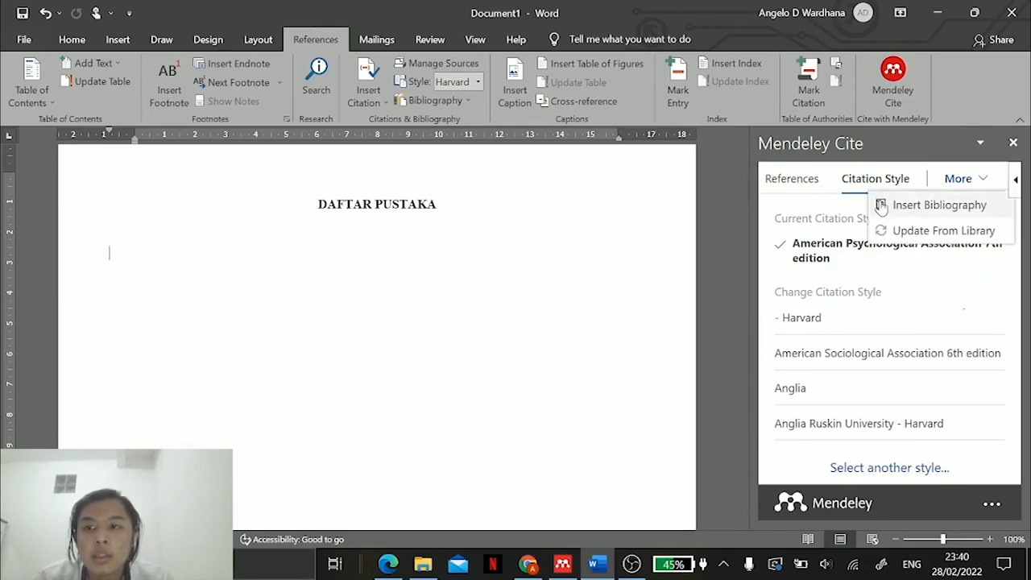
pyautogui.click(952, 208)
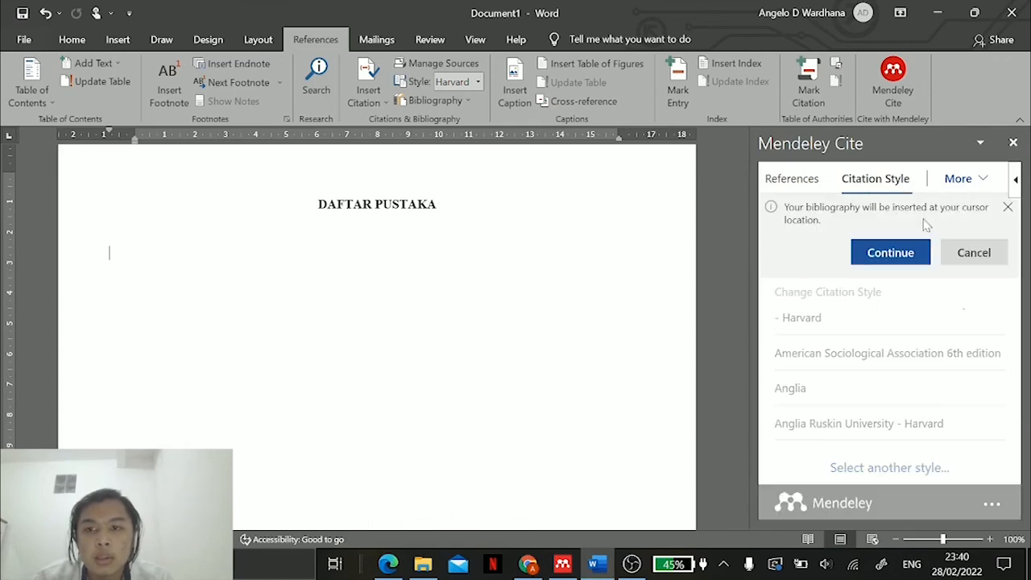
pyautogui.click(898, 254)
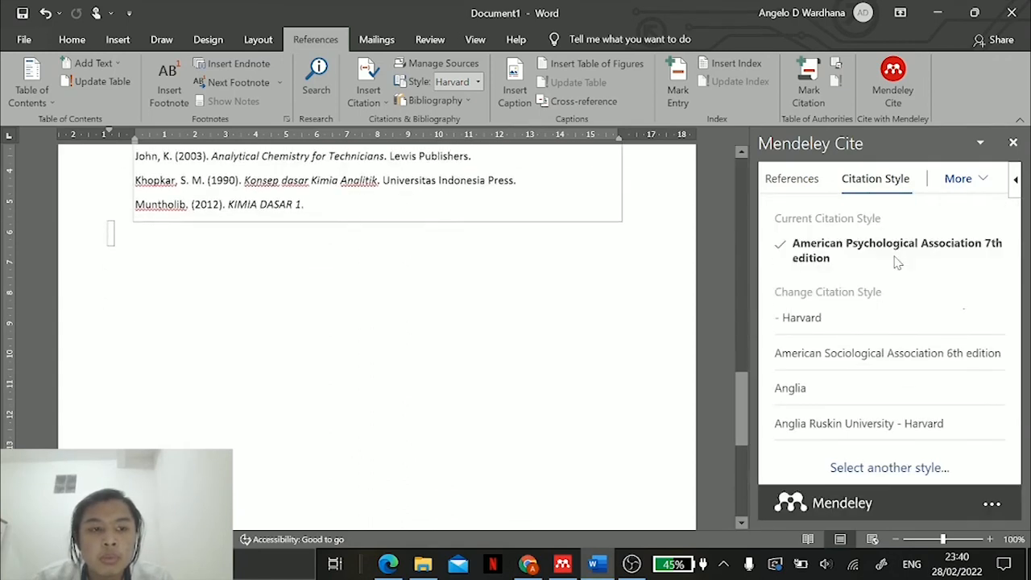
# - Check the DAFTAR PUSTAKA entries against the in-text citations in the DASAR TEORI paragraphs
pyautogui.scroll(3, 624, 305)
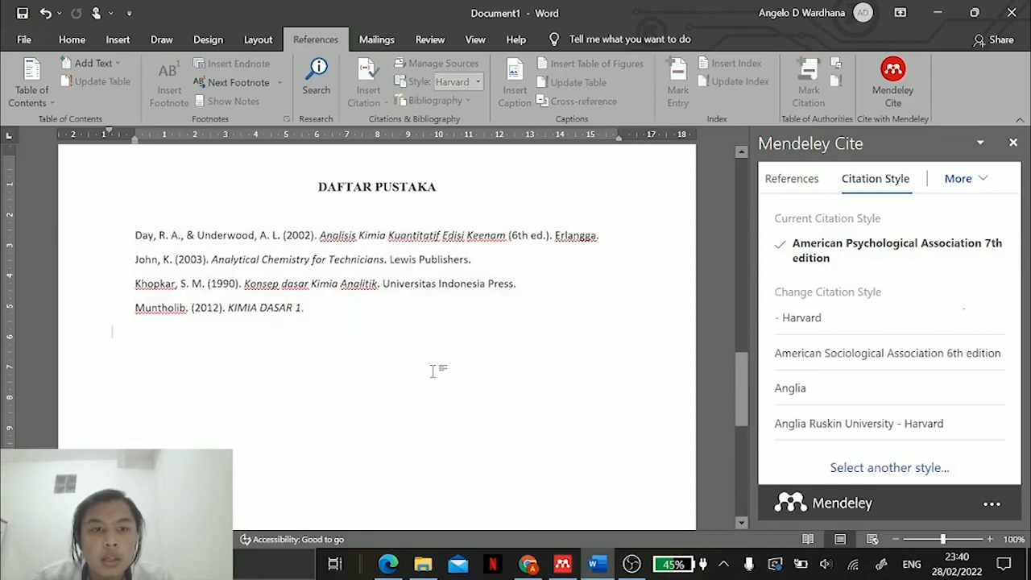
pyautogui.scroll(1, 434, 368)
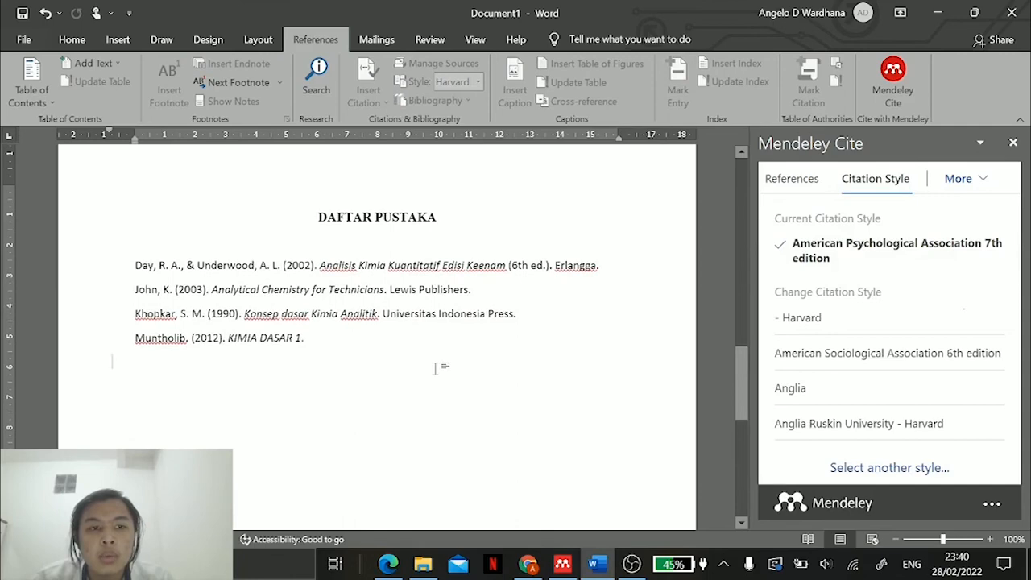
pyautogui.scroll(20, 435, 368)
pyautogui.scroll(-2, 378, 336)
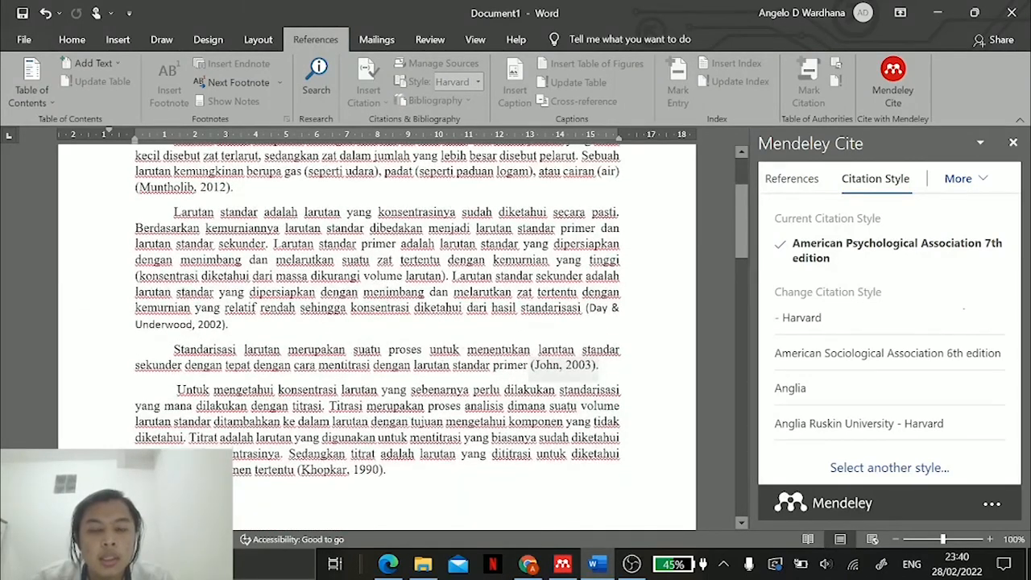
pyautogui.scroll(-20, 404, 335)
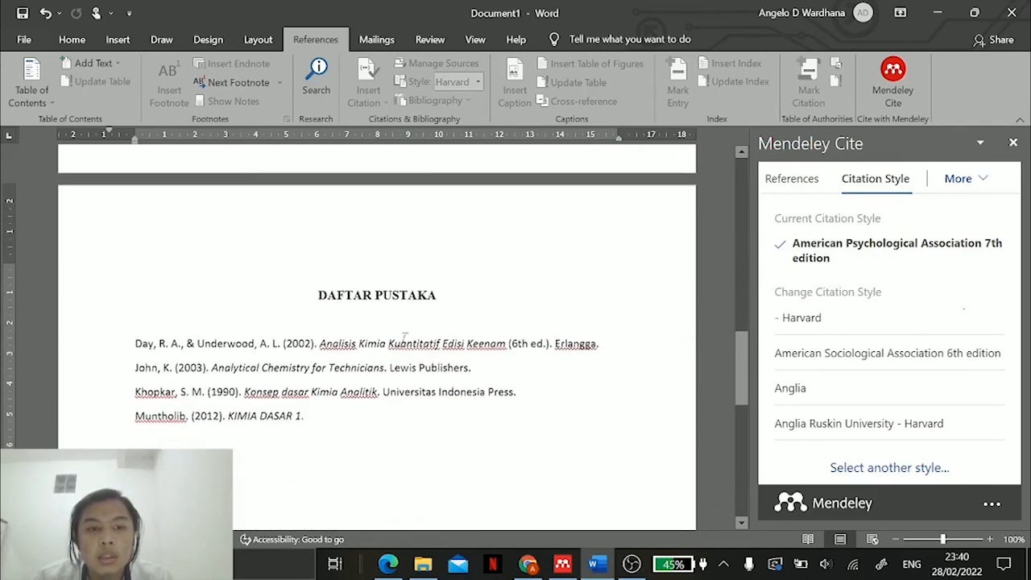
pyautogui.scroll(-3, 404, 335)
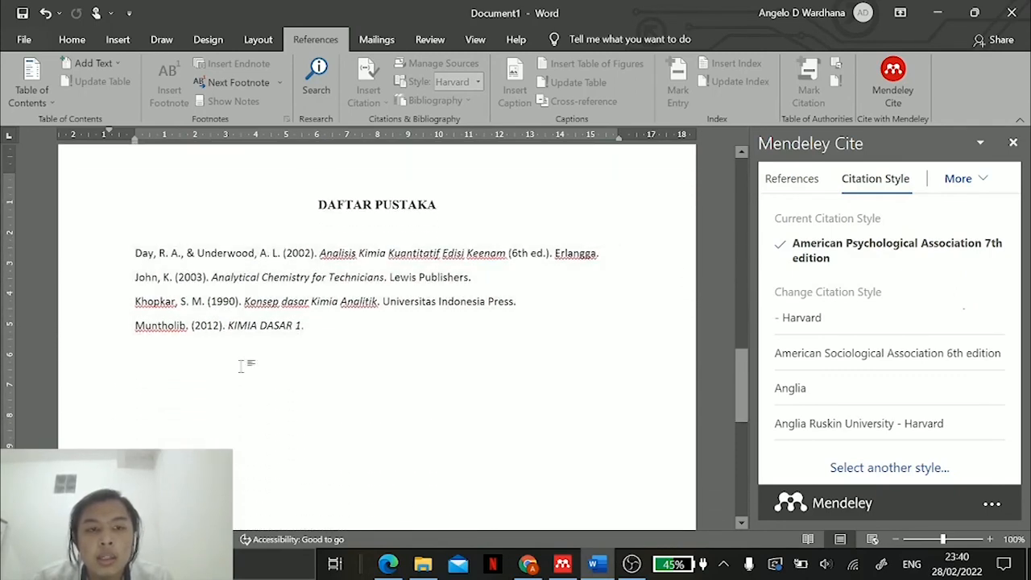